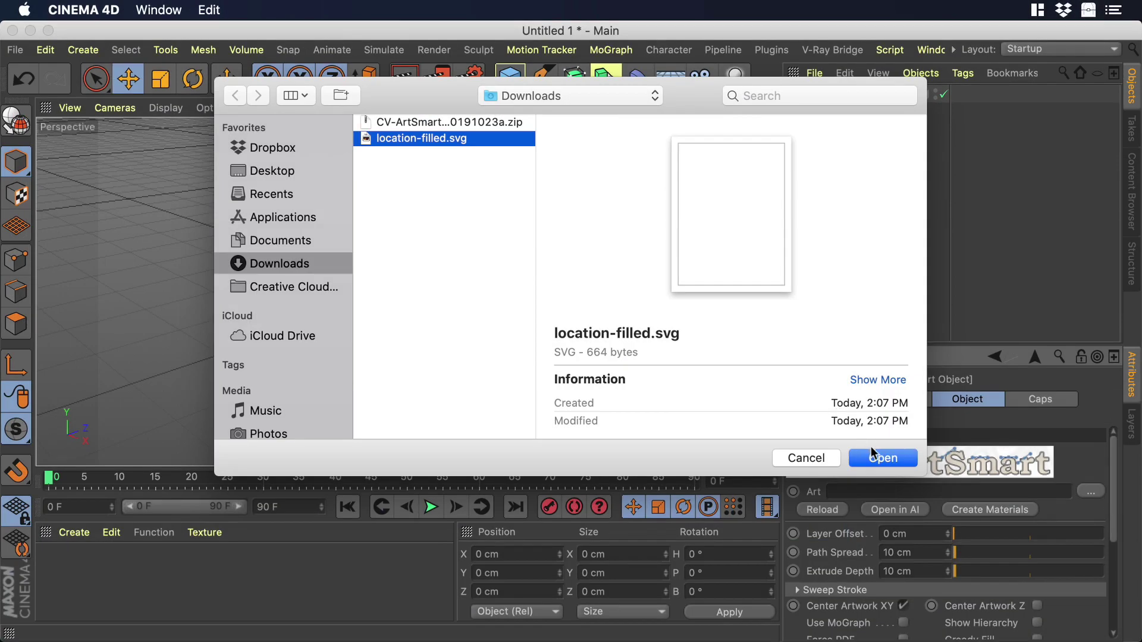
Step: Load location-filled.svg into ArtSmart, preview the spin, and pause playback at frame 85
click(881, 457)
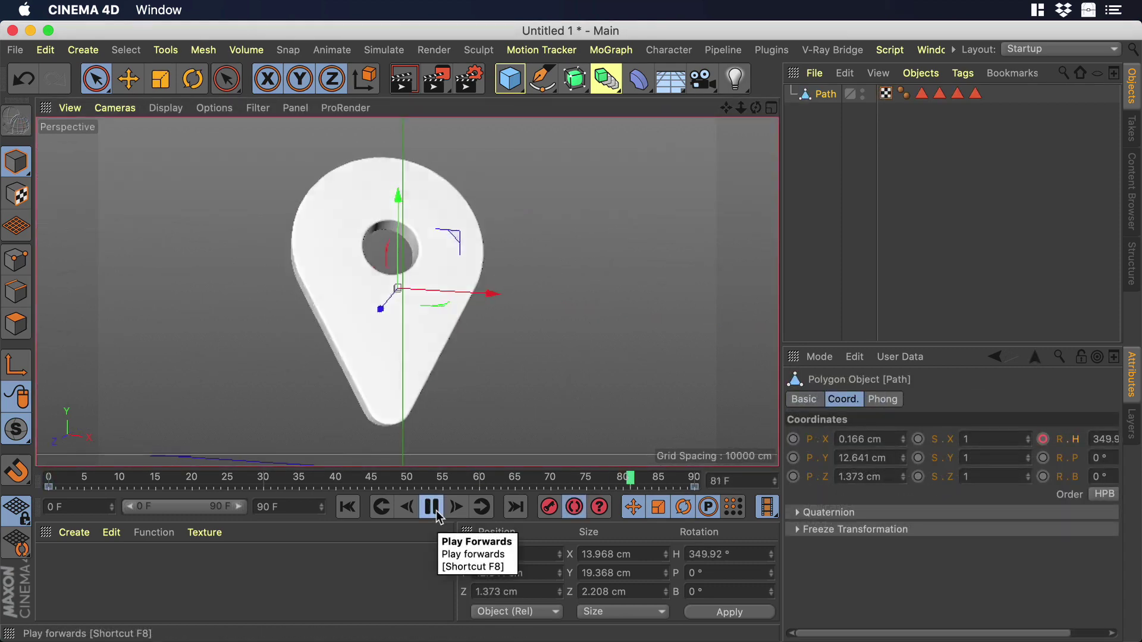
click(435, 513)
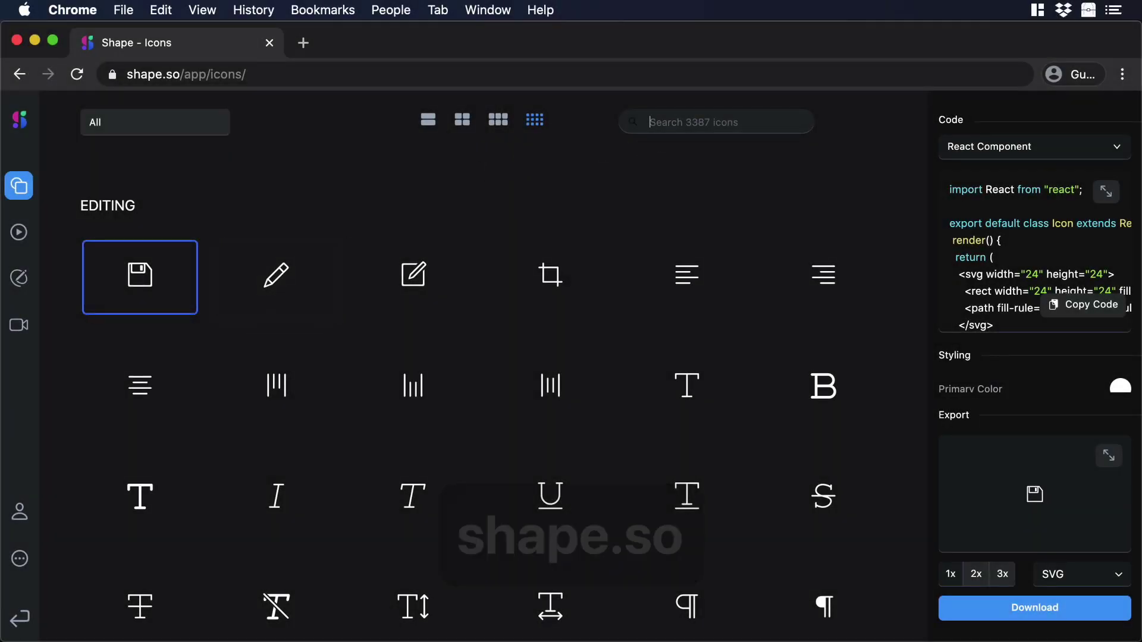
Step: Search Shape.so for 'location' and download the filled pin icon in SVG format
text(location)
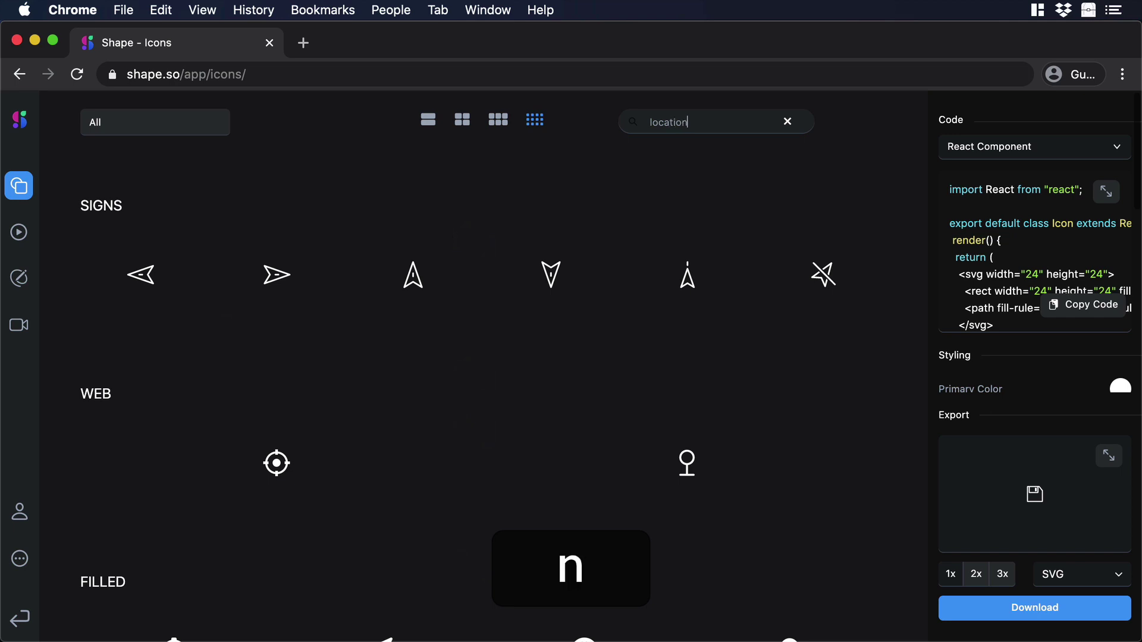
scroll(620, 386, down, 3)
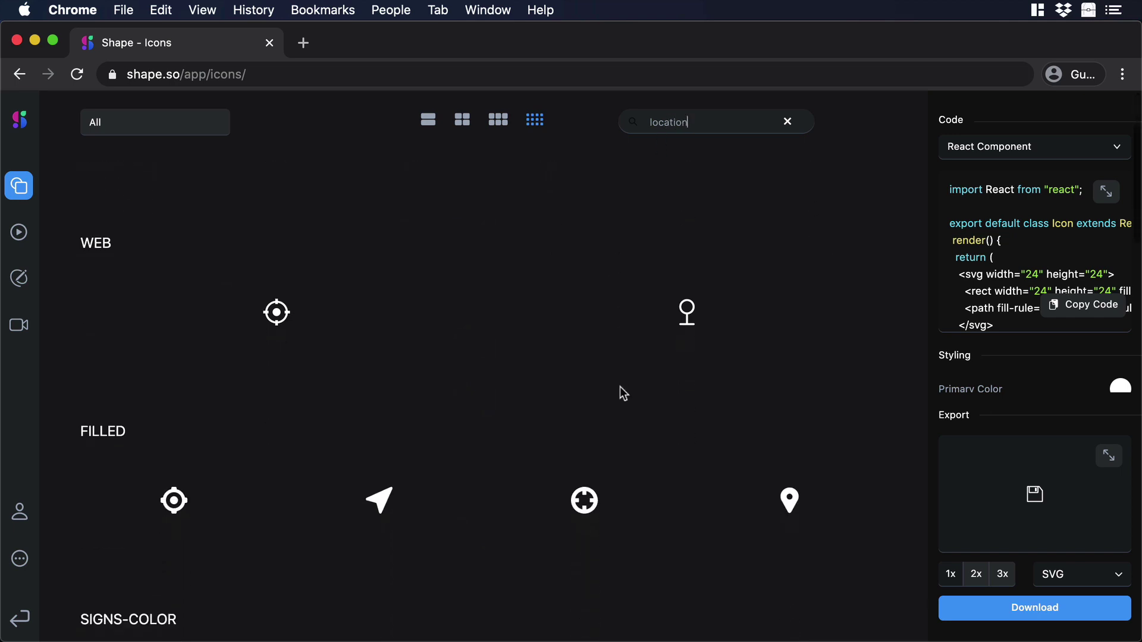
click(801, 503)
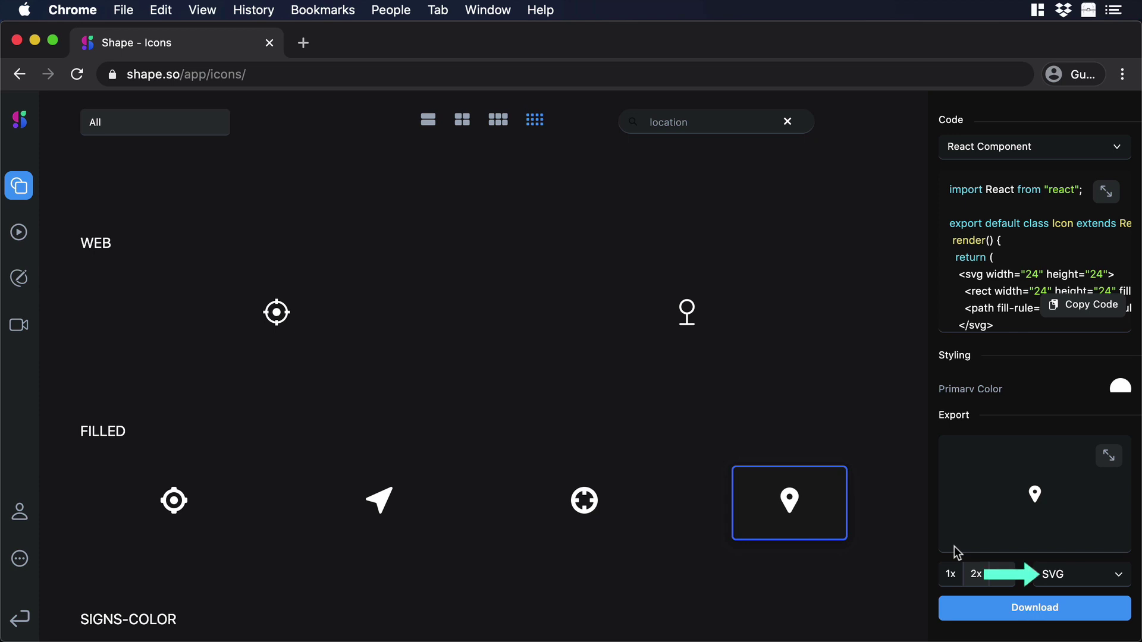
click(1028, 606)
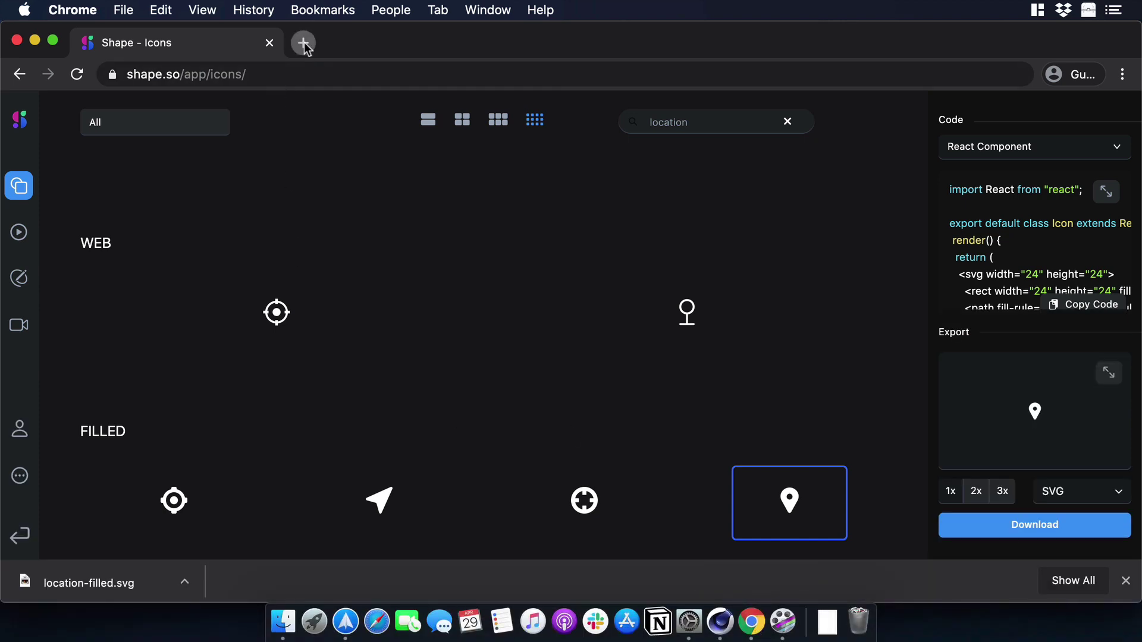
Step: Open the Cineversity CV-ArtSmart Download and Install page in a new tab
click(303, 43)
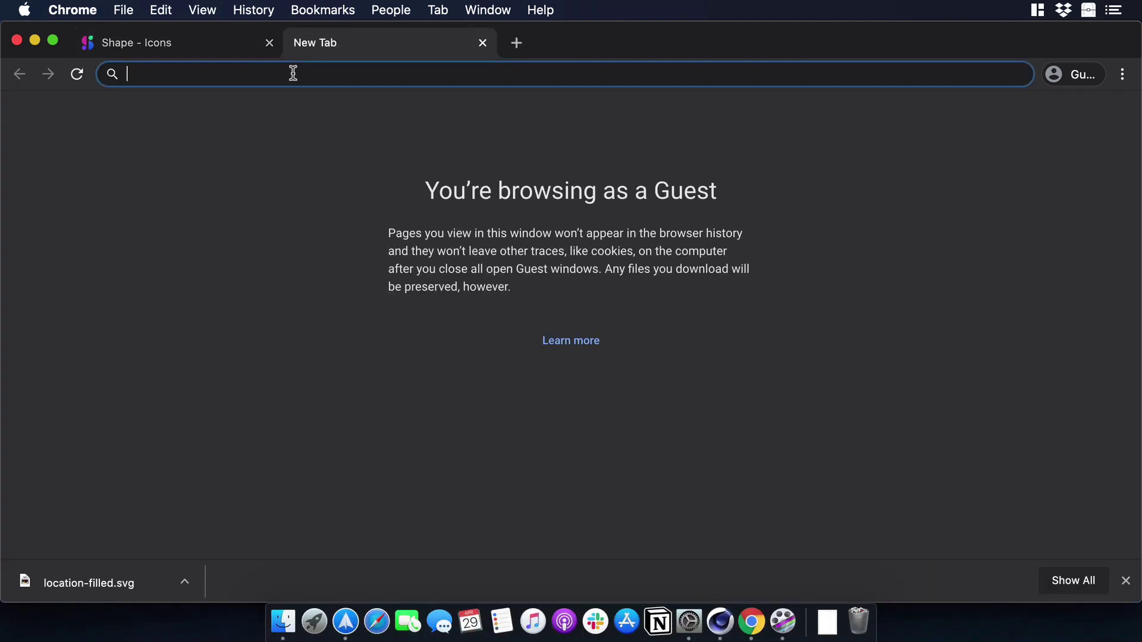
text(https://www.cineversity.com/vidplaylist/cv-artsmart/artsmart_download)
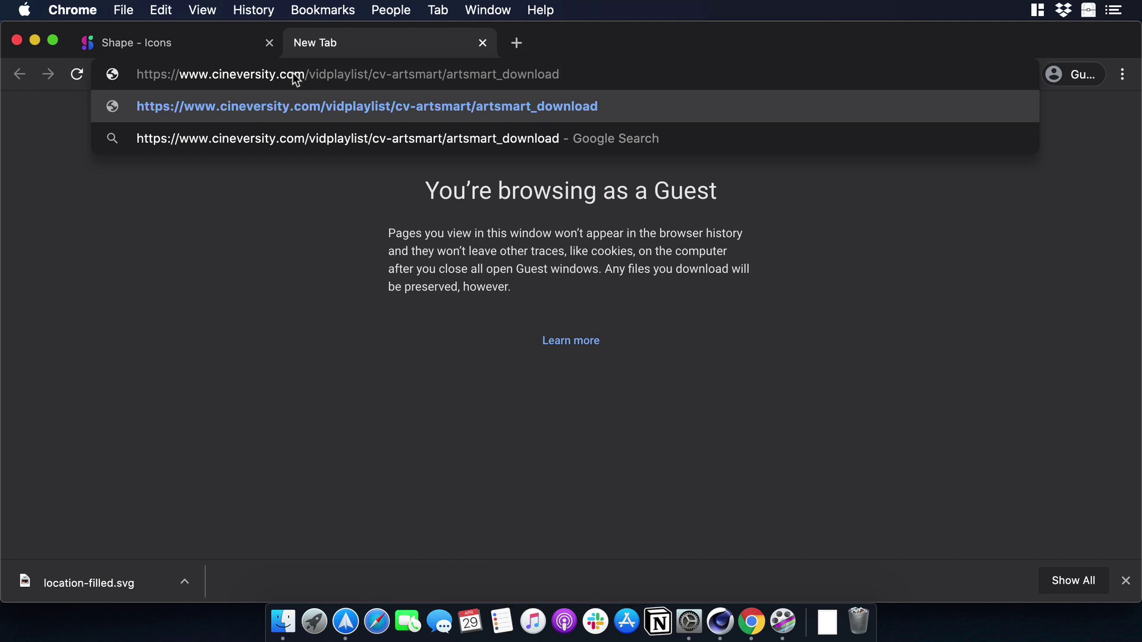
key(Return)
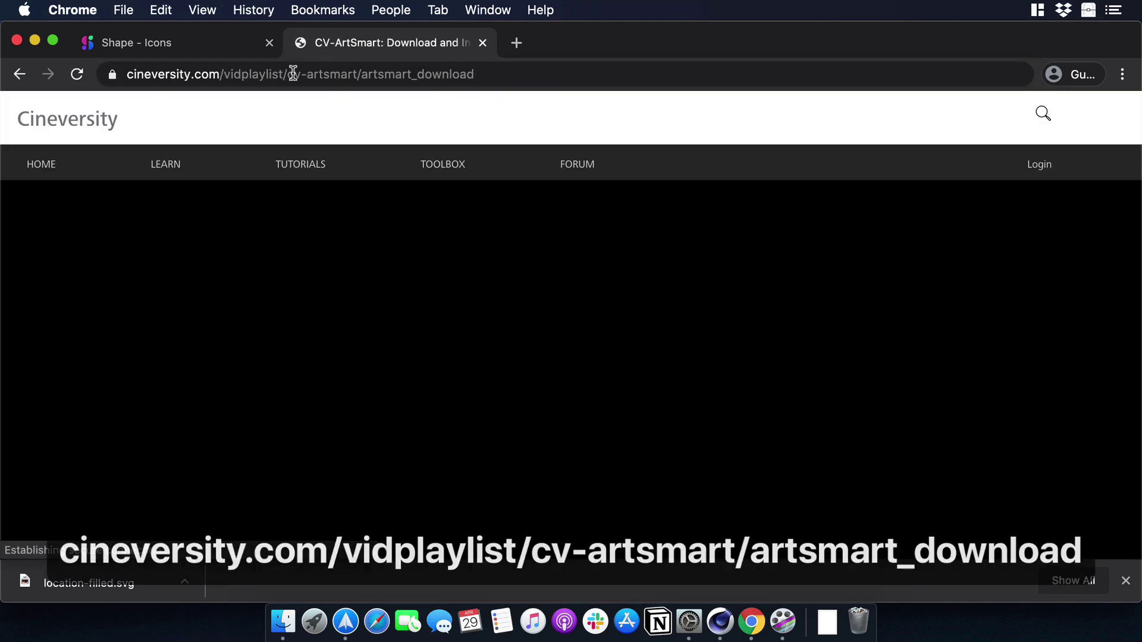
Step: Download the CV-ArtSmart plugin zip from the page's Files section
scroll(622, 285, down, 10)
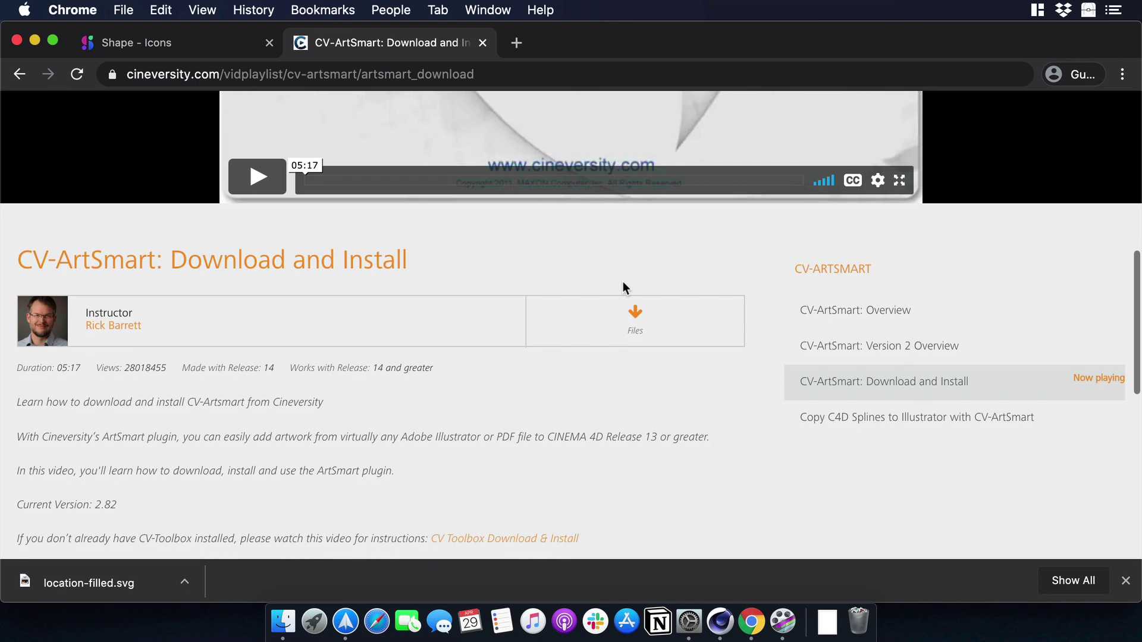
click(631, 321)
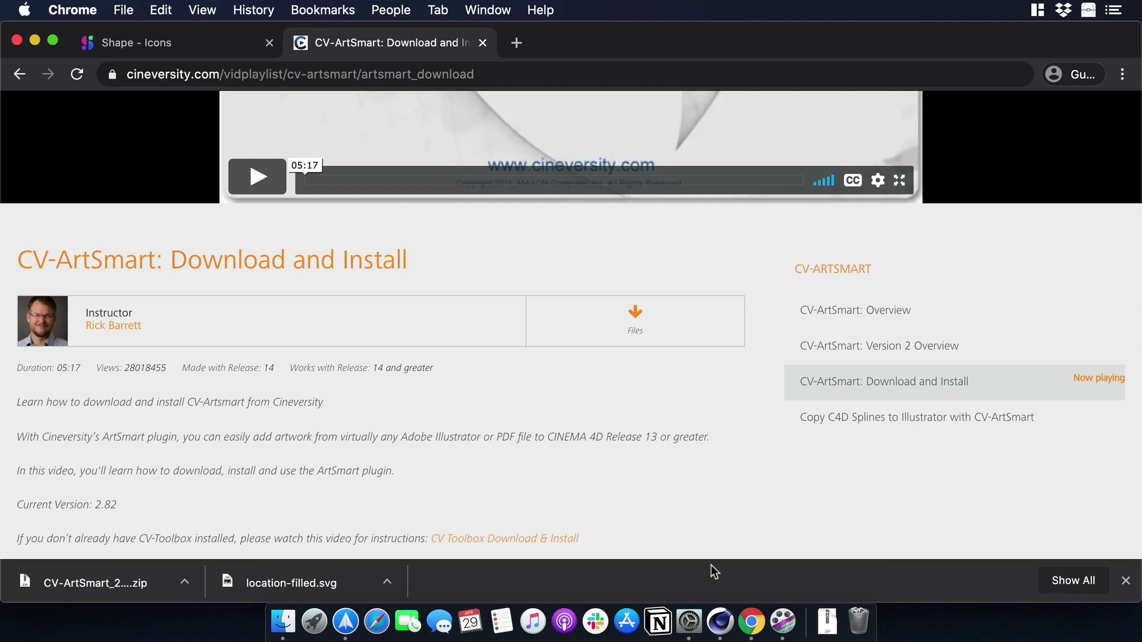
right_click(722, 620)
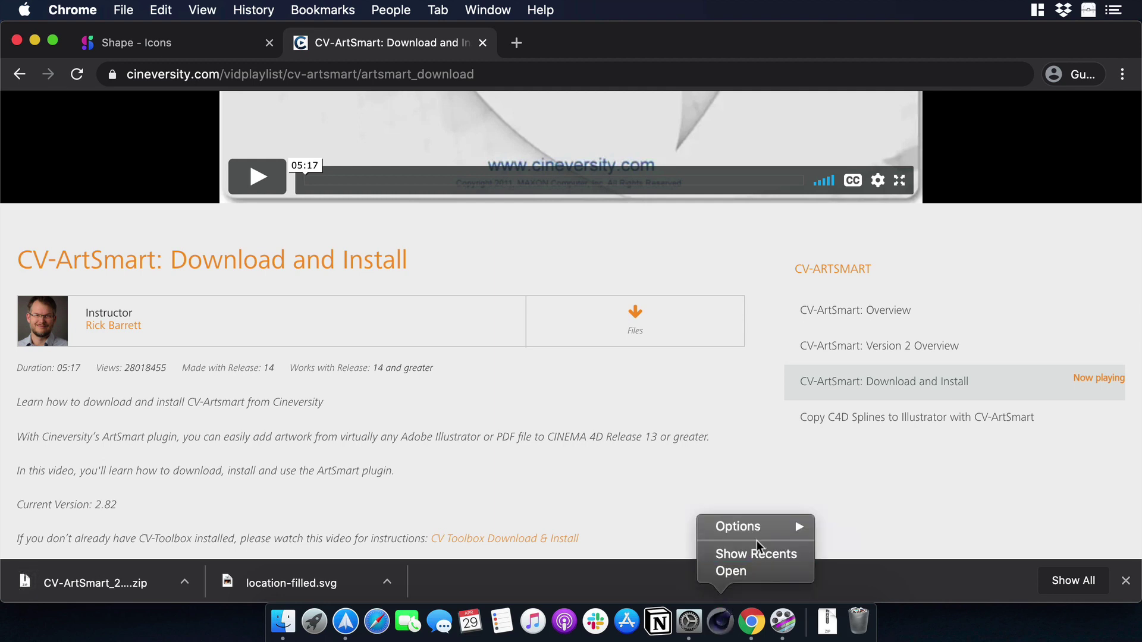
Step: Reveal the Cinema 4D R20 install folder in Finder and open its plugins folder
mouse_move(761, 526)
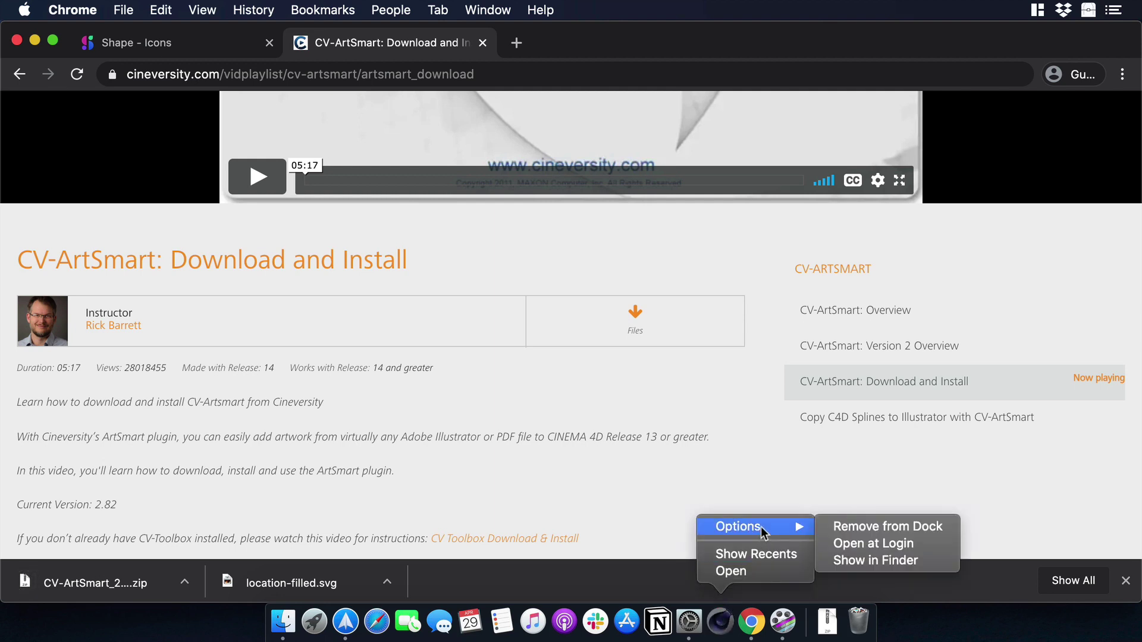
click(892, 563)
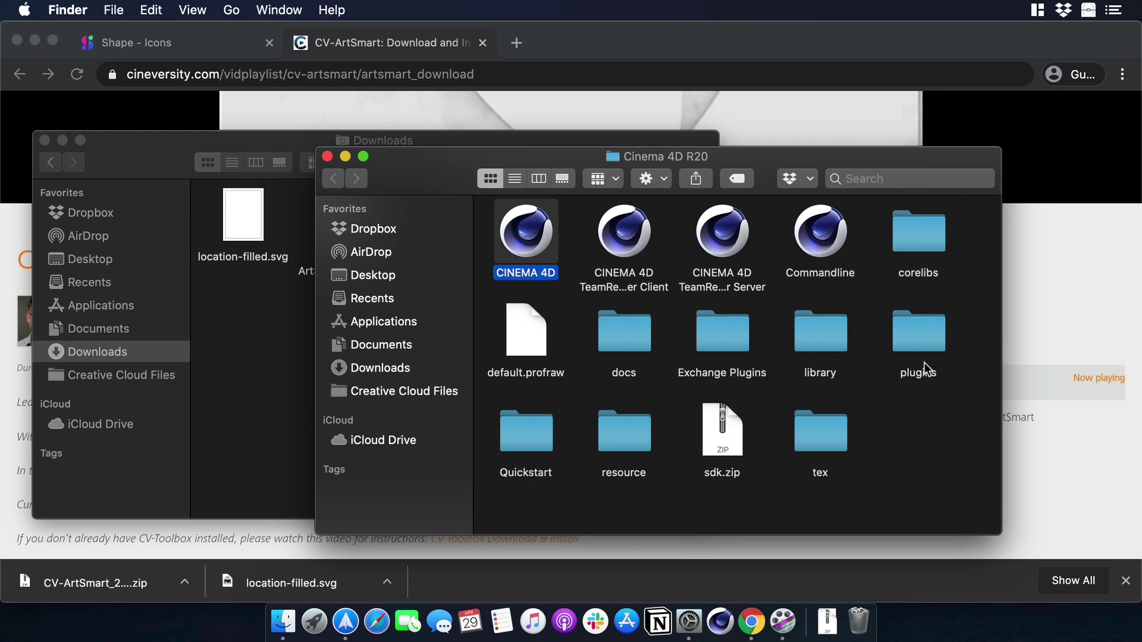
double_click(917, 332)
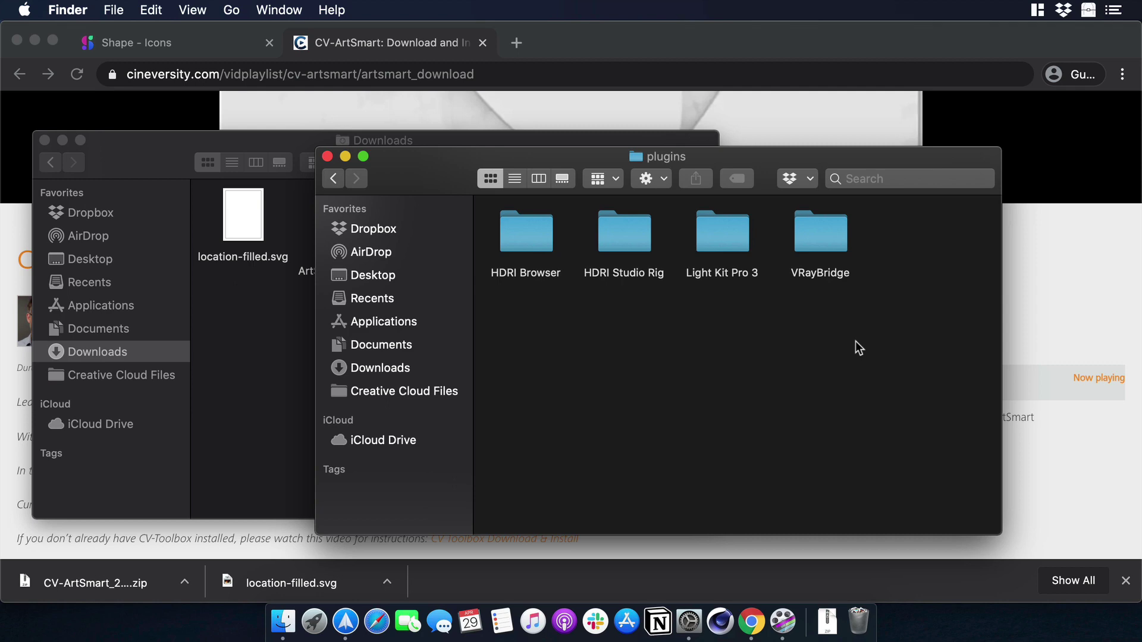
Step: Unzip the CV-ArtSmart archive in Downloads and move the folder into plugins
click(297, 139)
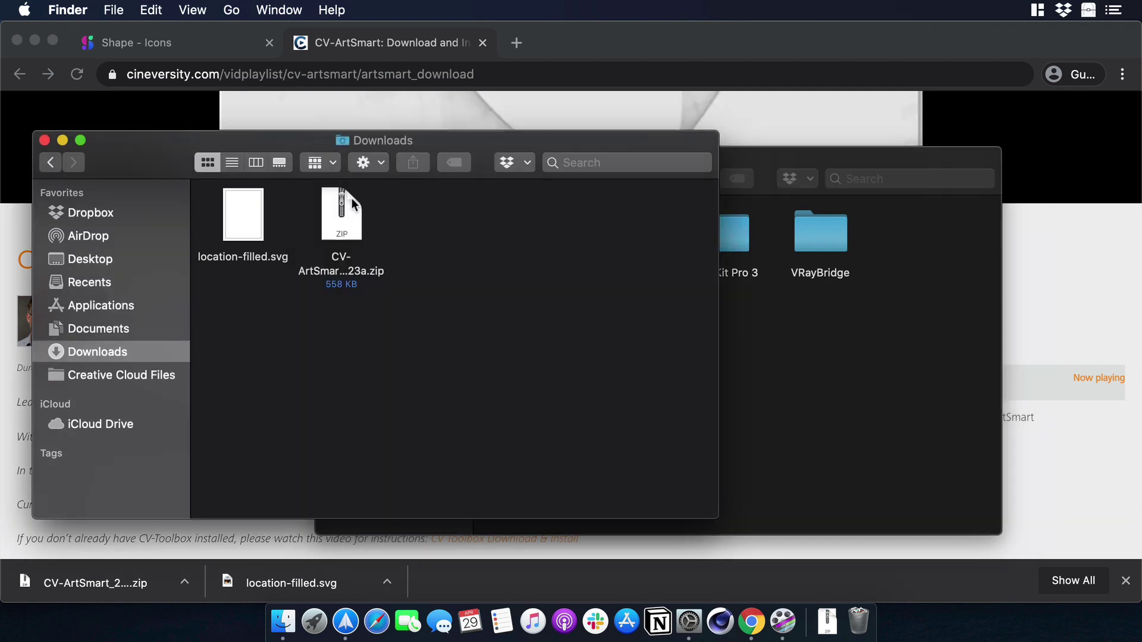
double_click(348, 219)
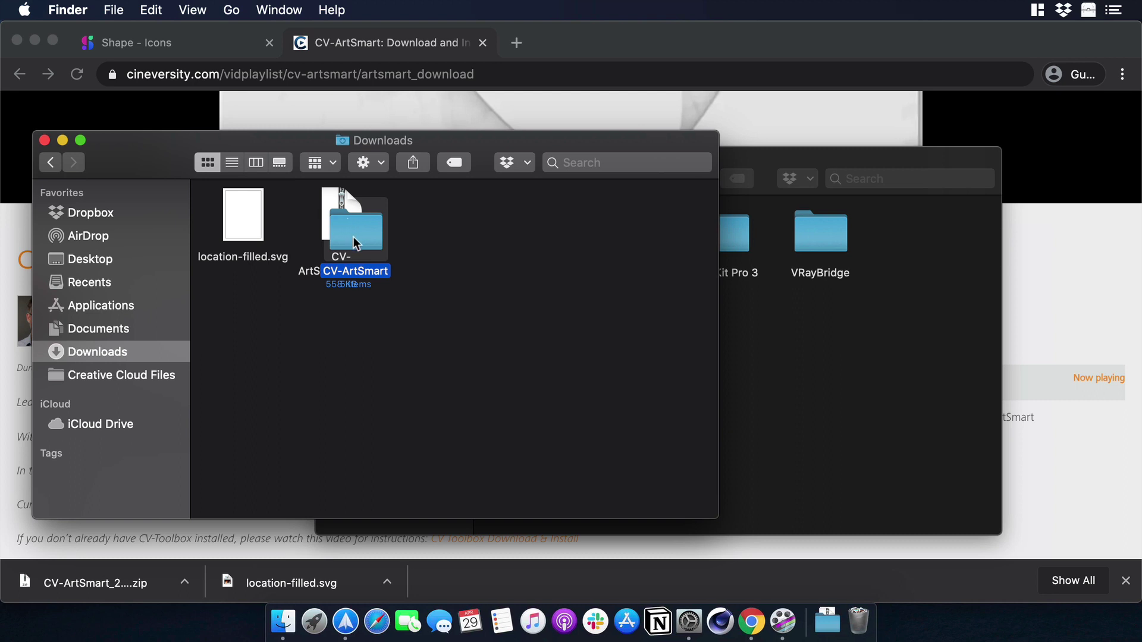
drag(354, 243, 846, 365)
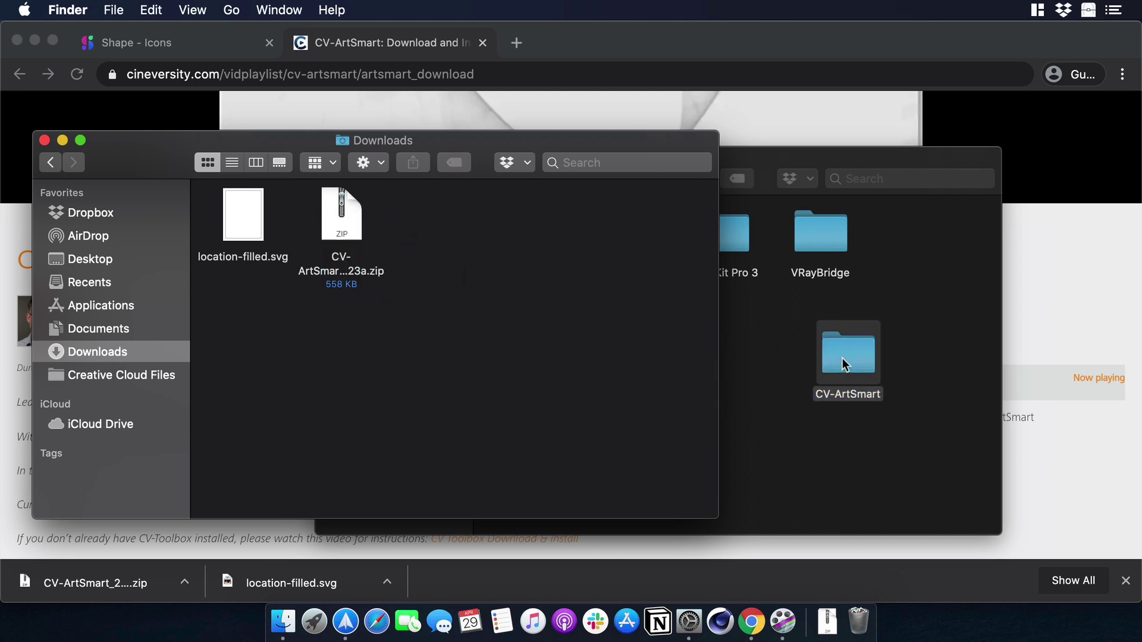
click(762, 164)
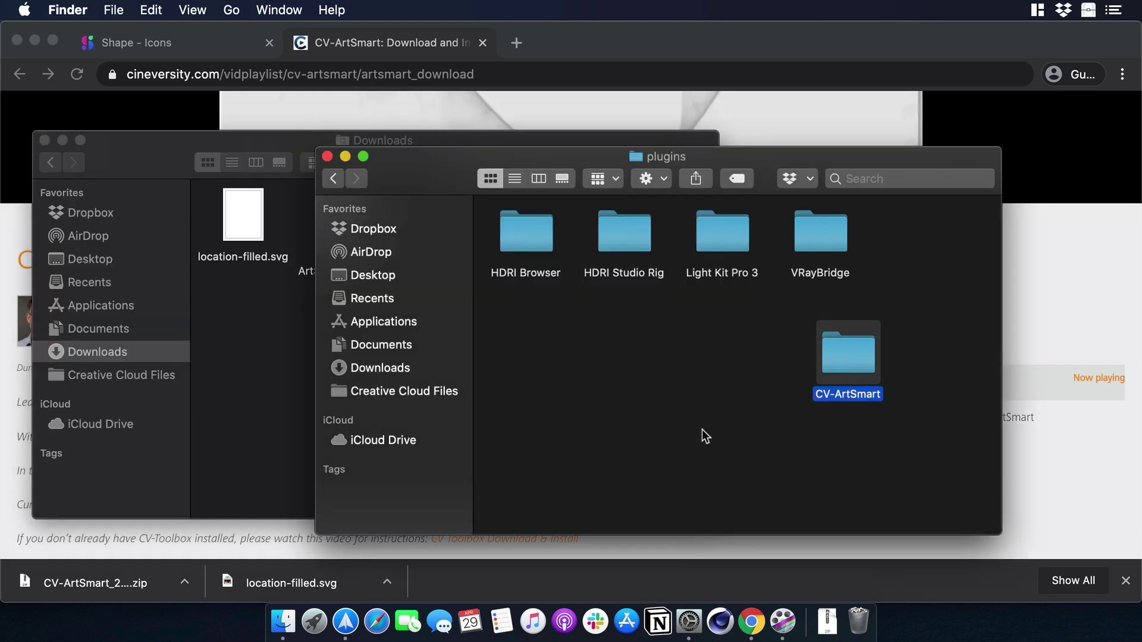
Step: Add a CV-ArtSmart Object to the scene from Plugins > CV-ArtSmart
click(720, 622)
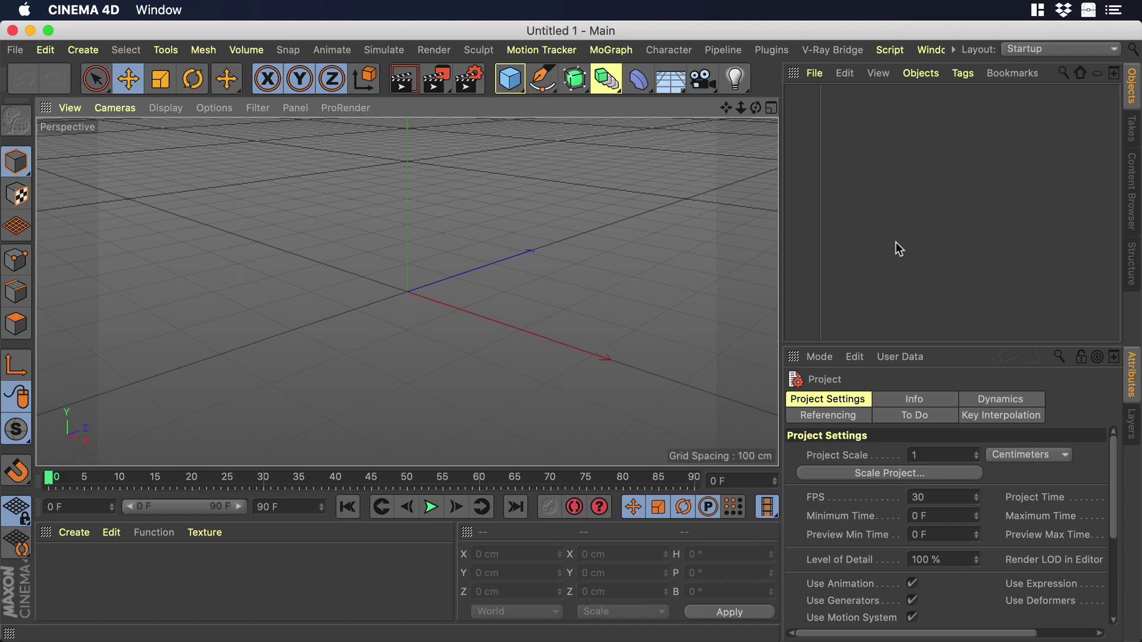
click(771, 50)
mouse_move(820, 101)
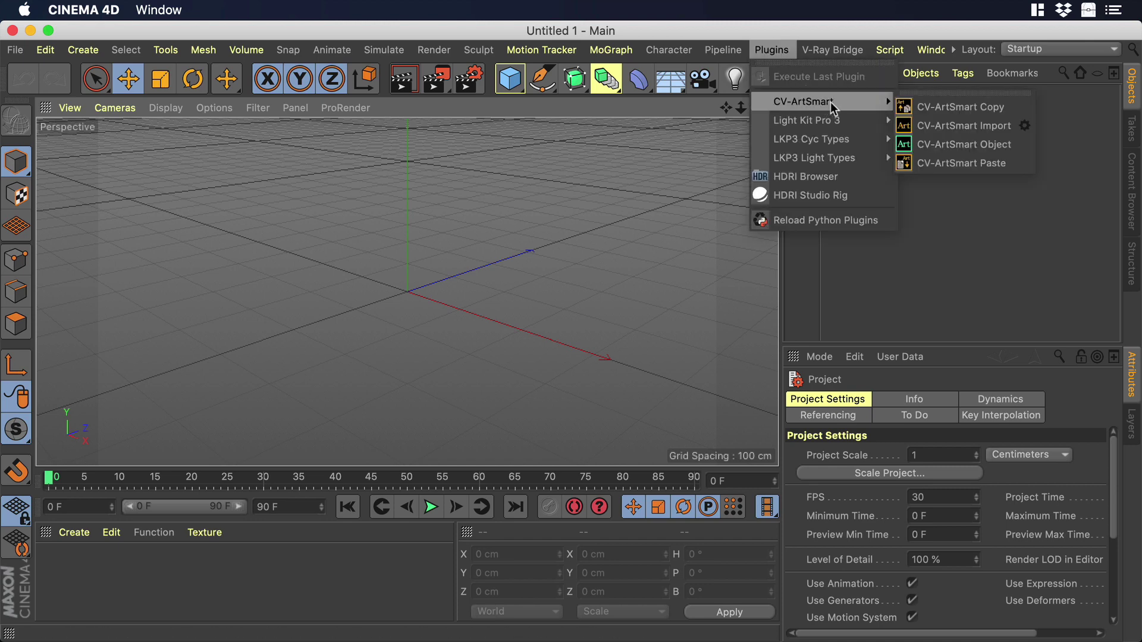
click(933, 144)
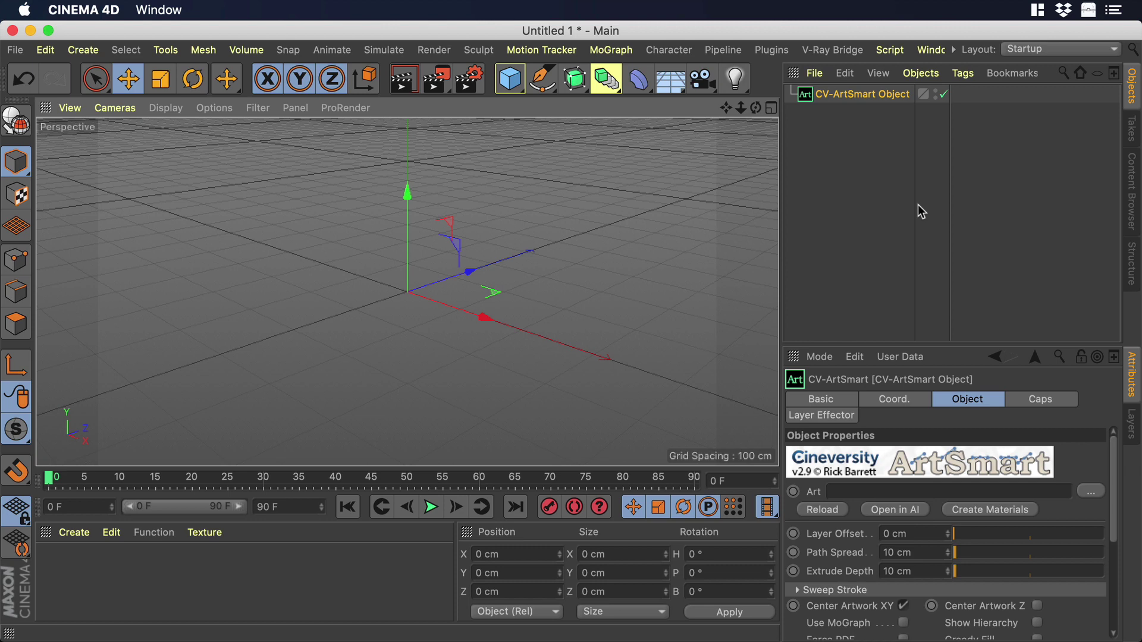
Step: Load location-filled.svg as the ArtSmart object's artwork
click(1088, 493)
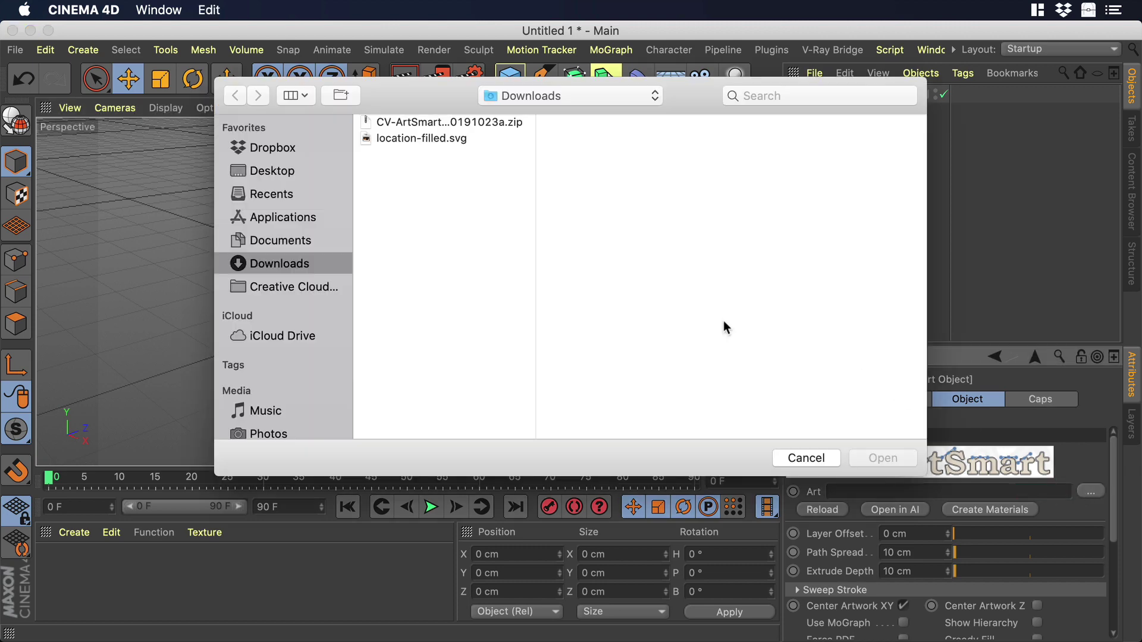
click(431, 138)
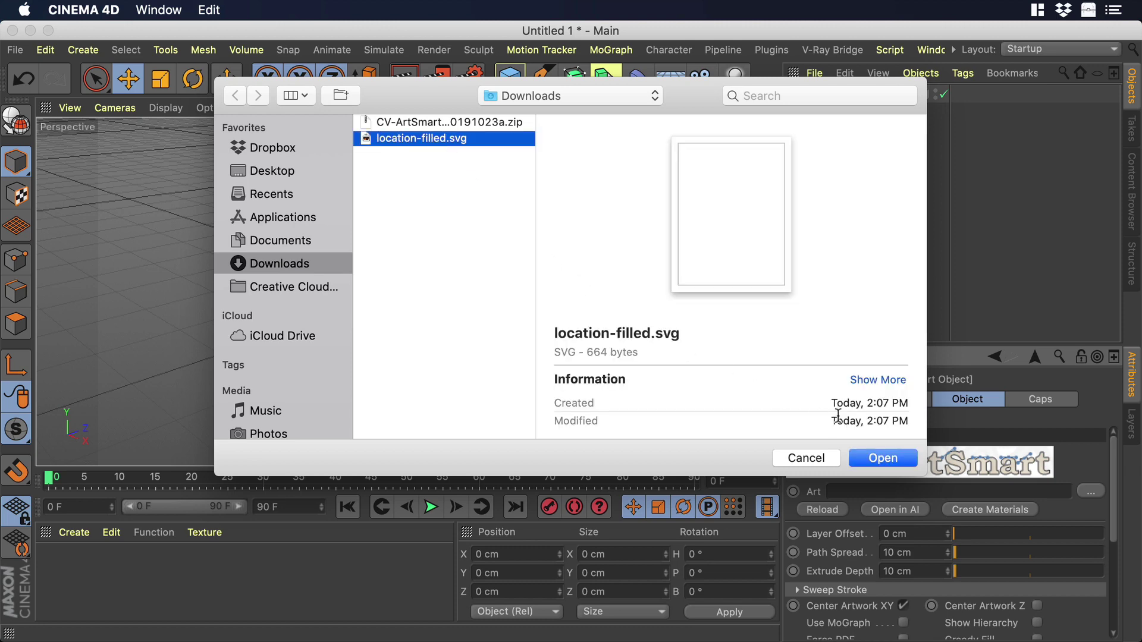
click(881, 458)
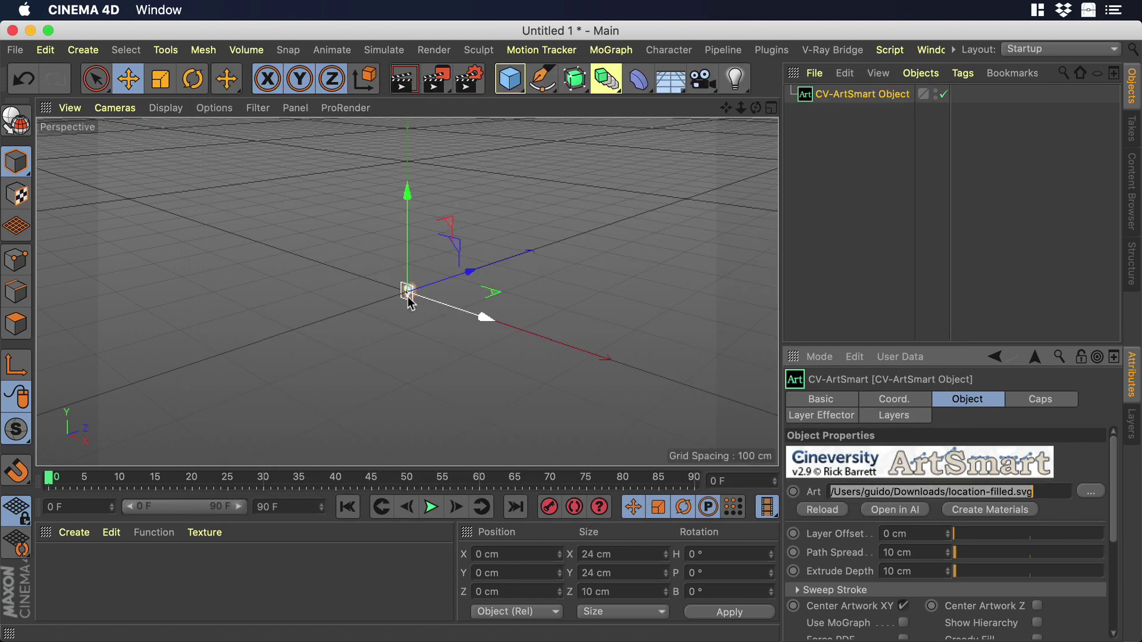
Step: Expand the CV-ArtSmart Object hierarchy down to the extruded Path
scroll(408, 294, up, 2)
scroll(409, 296, up, 8)
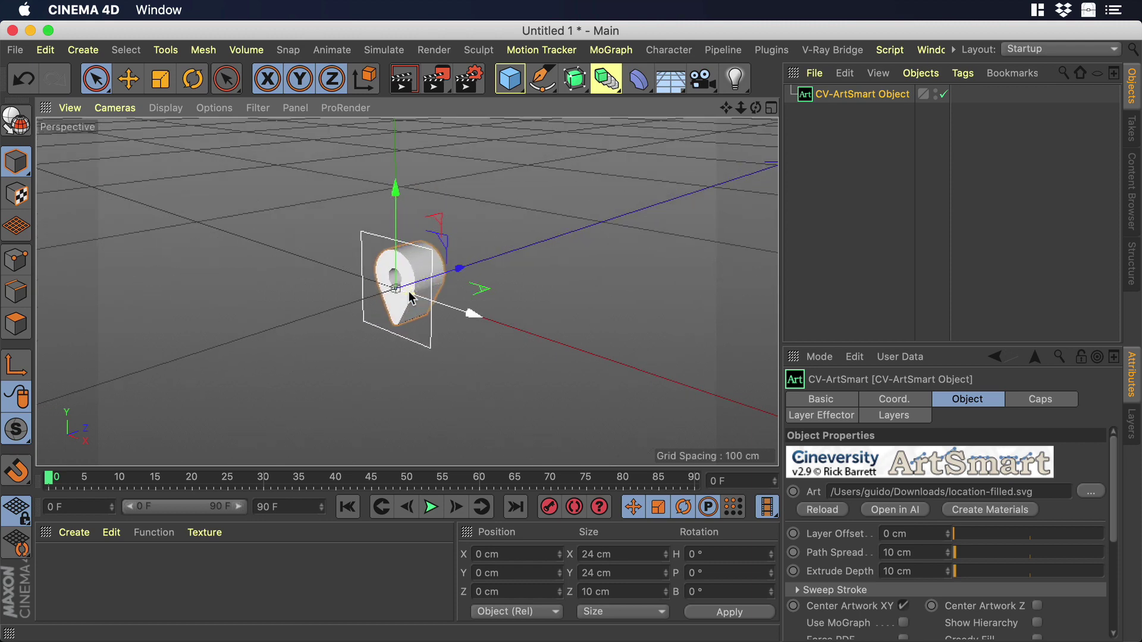
scroll(409, 296, up, 2)
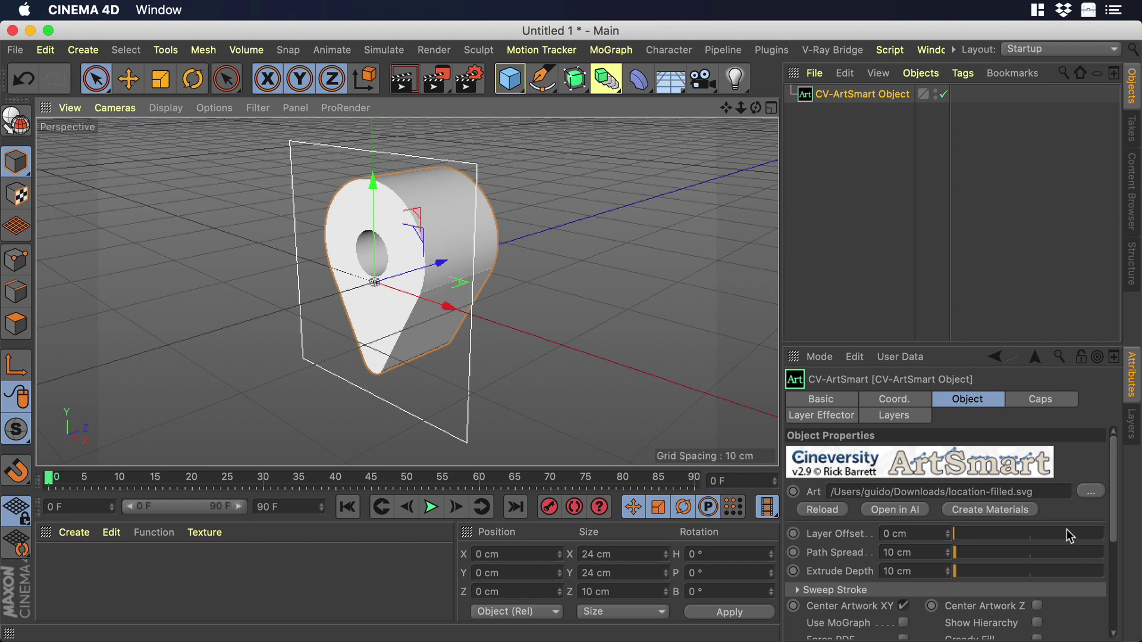
scroll(1095, 607, down, 3)
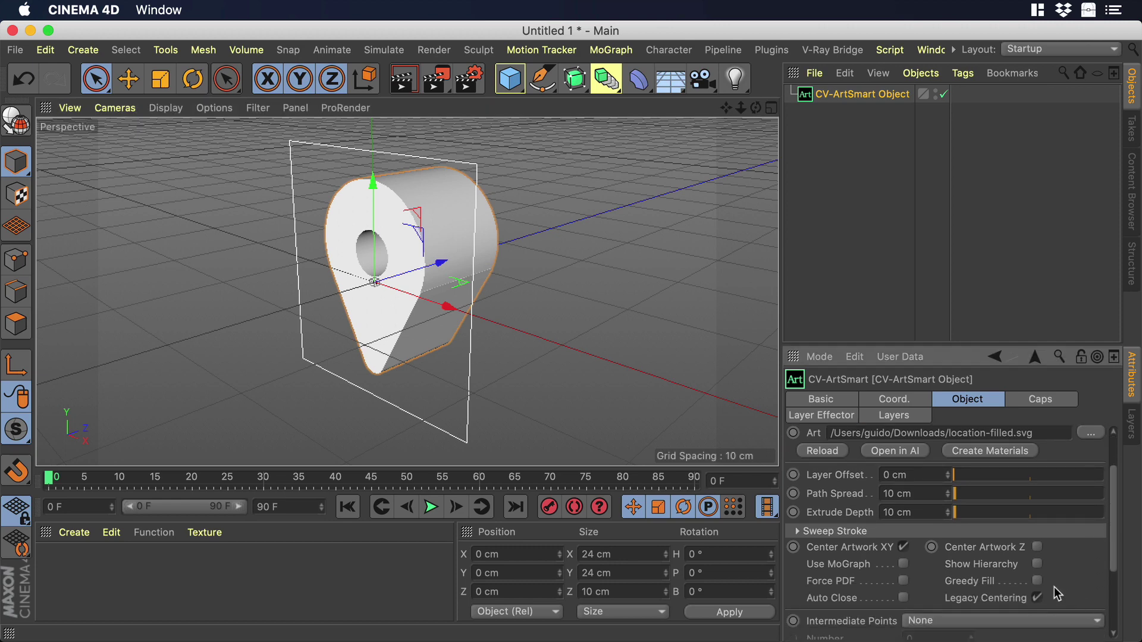
click(1037, 564)
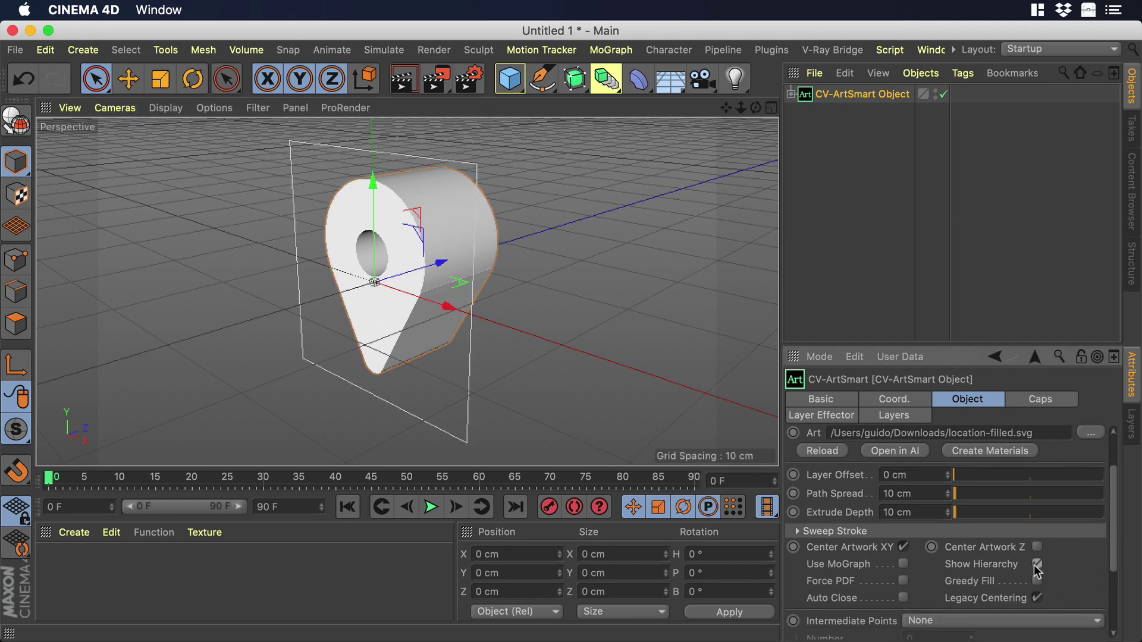
click(791, 94)
click(800, 112)
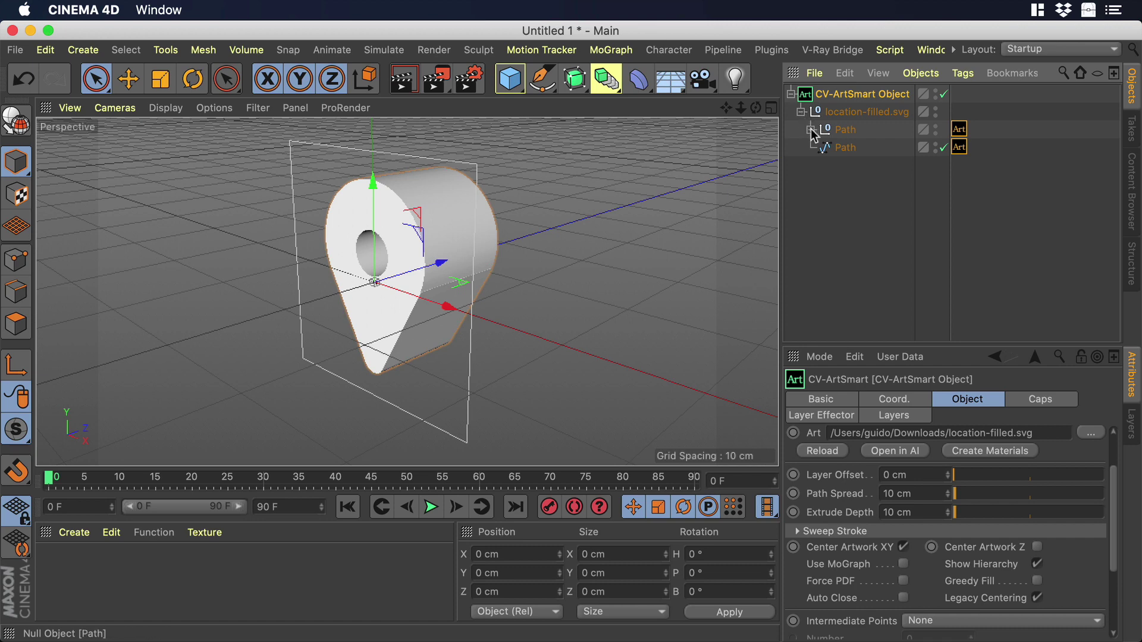
click(811, 130)
Step: Move the extruded Path to the top level and delete the CV-ArtSmart Object
click(855, 147)
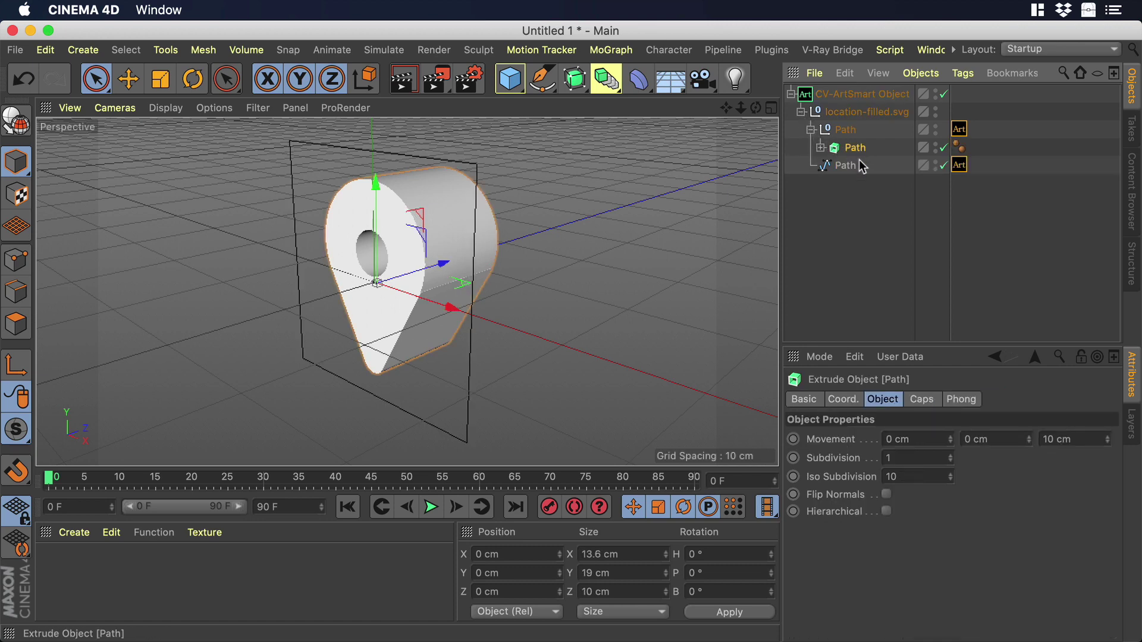
drag(859, 158, 856, 219)
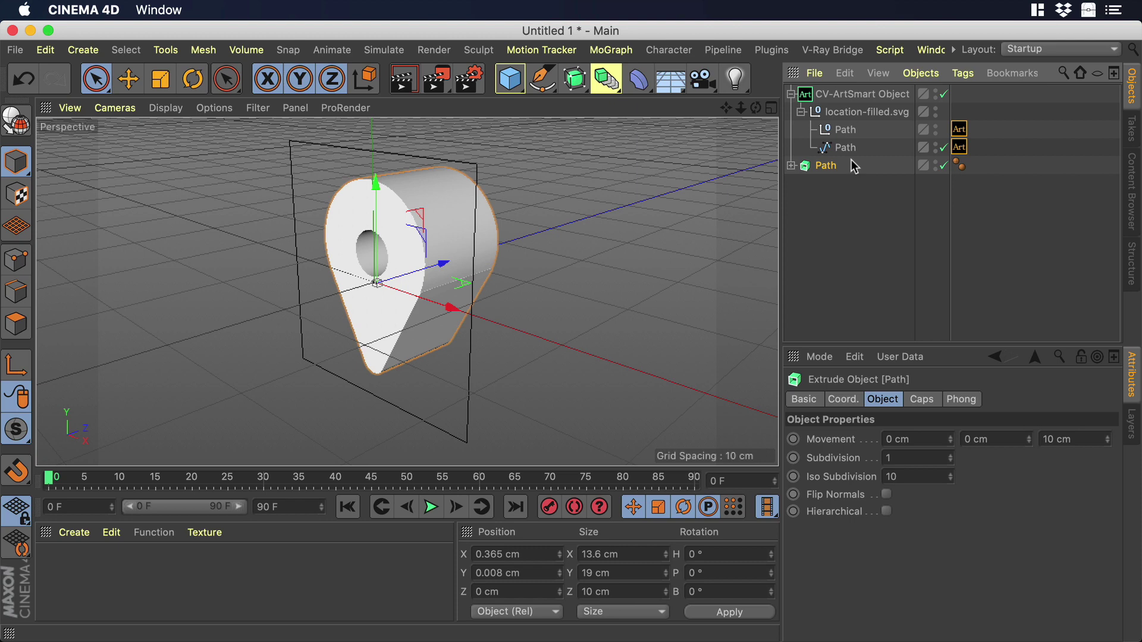
click(847, 95)
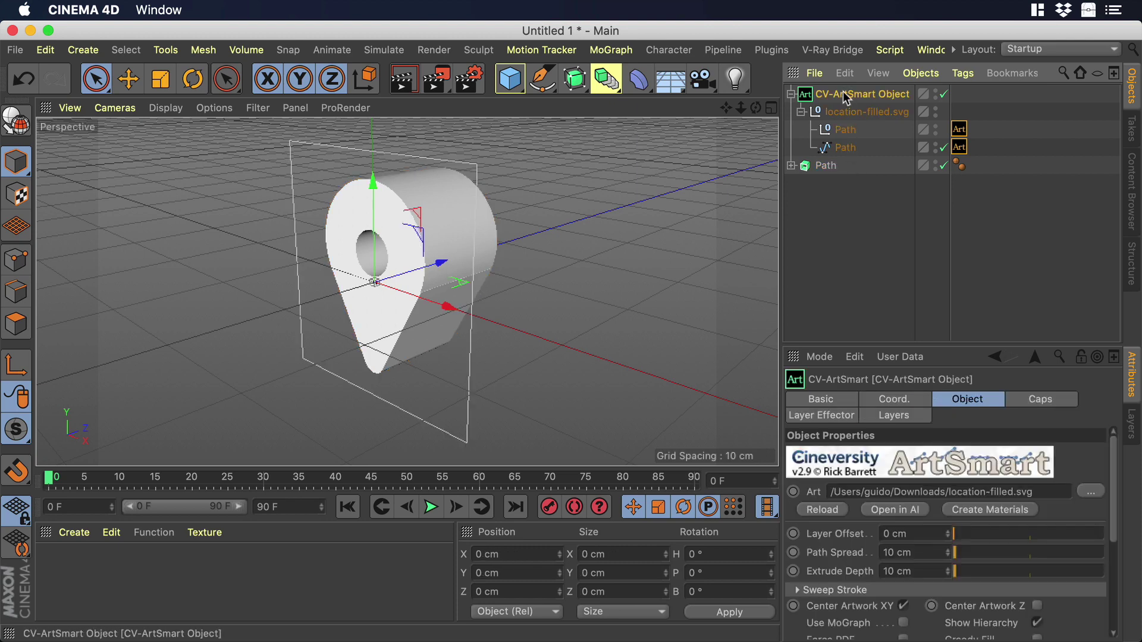
key(BackSpace)
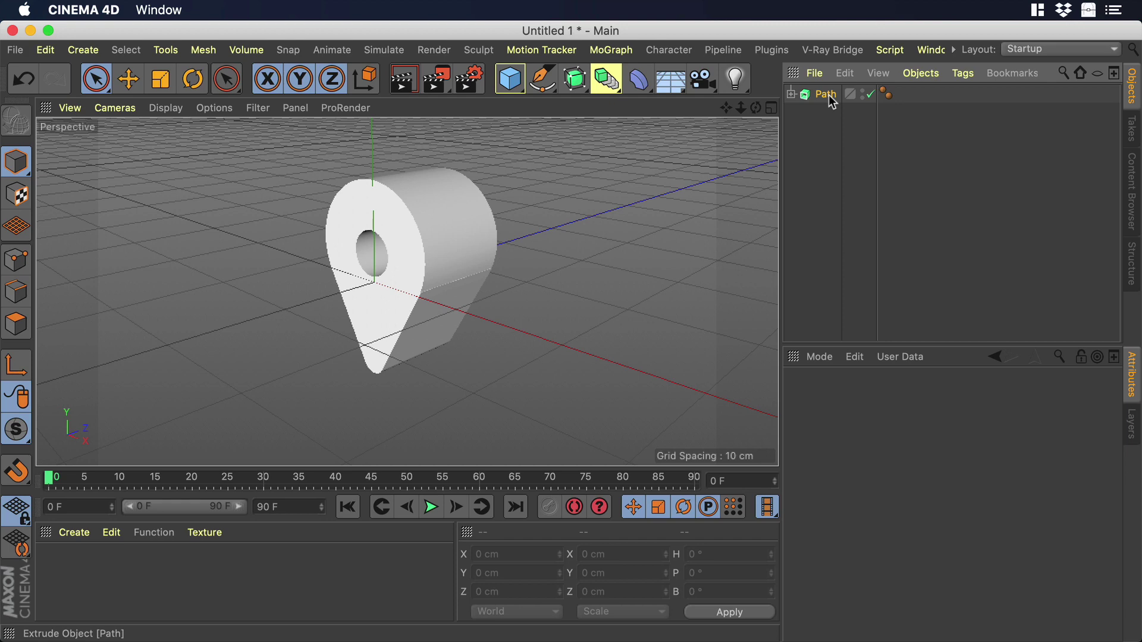
Step: Give the extrusion's start cap a Fillet Cap with 20 steps and 1 cm radius
click(830, 96)
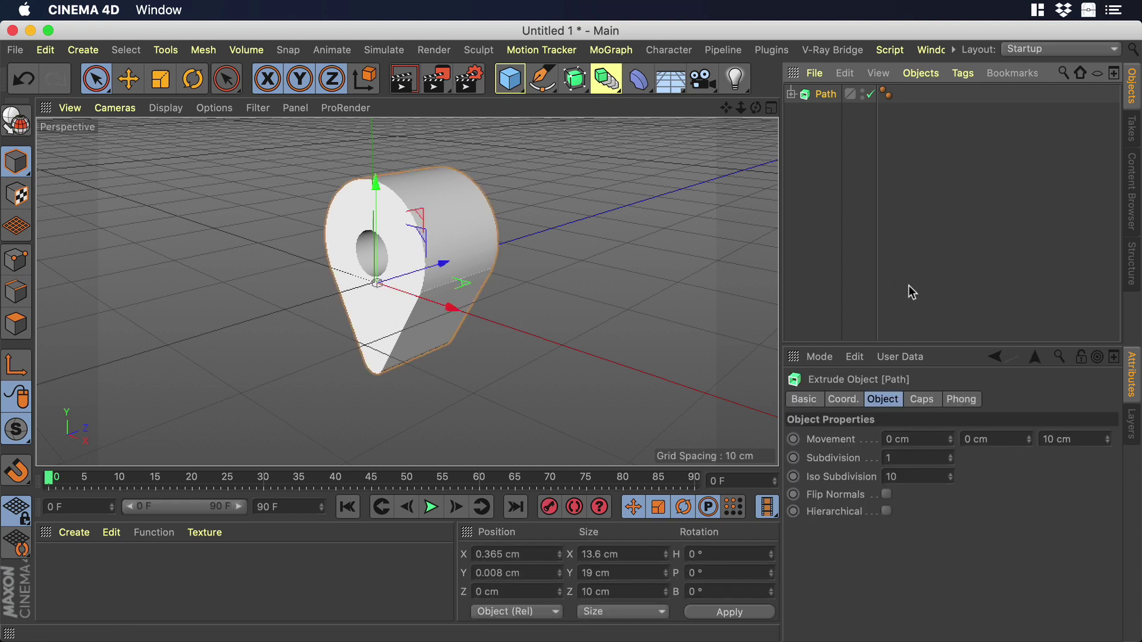
click(928, 401)
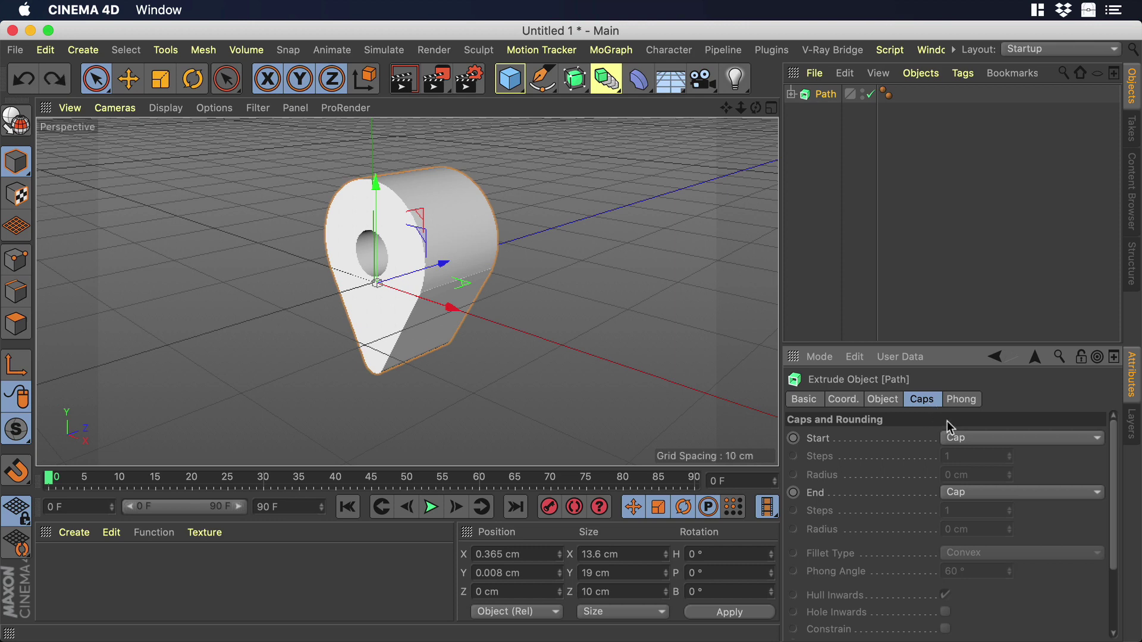
click(958, 438)
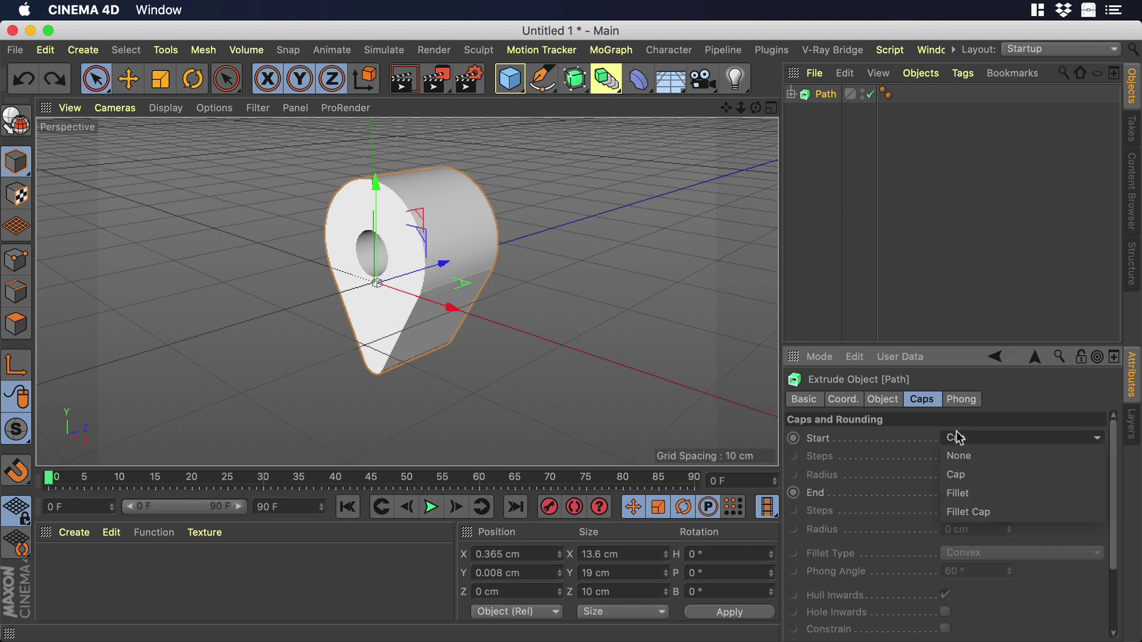
click(976, 513)
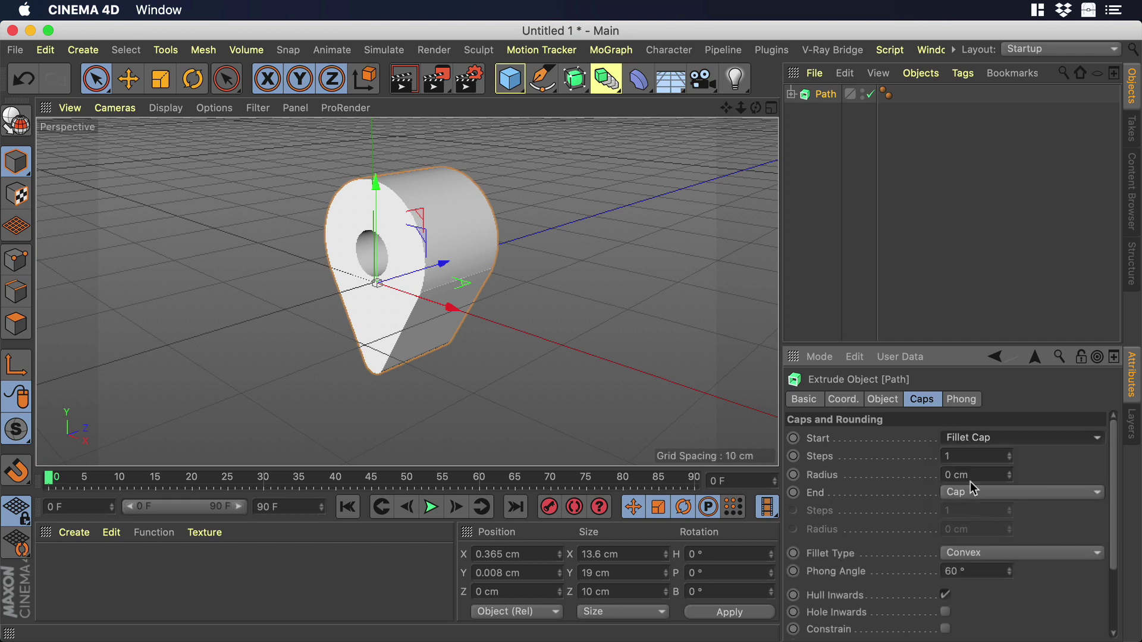
click(947, 455)
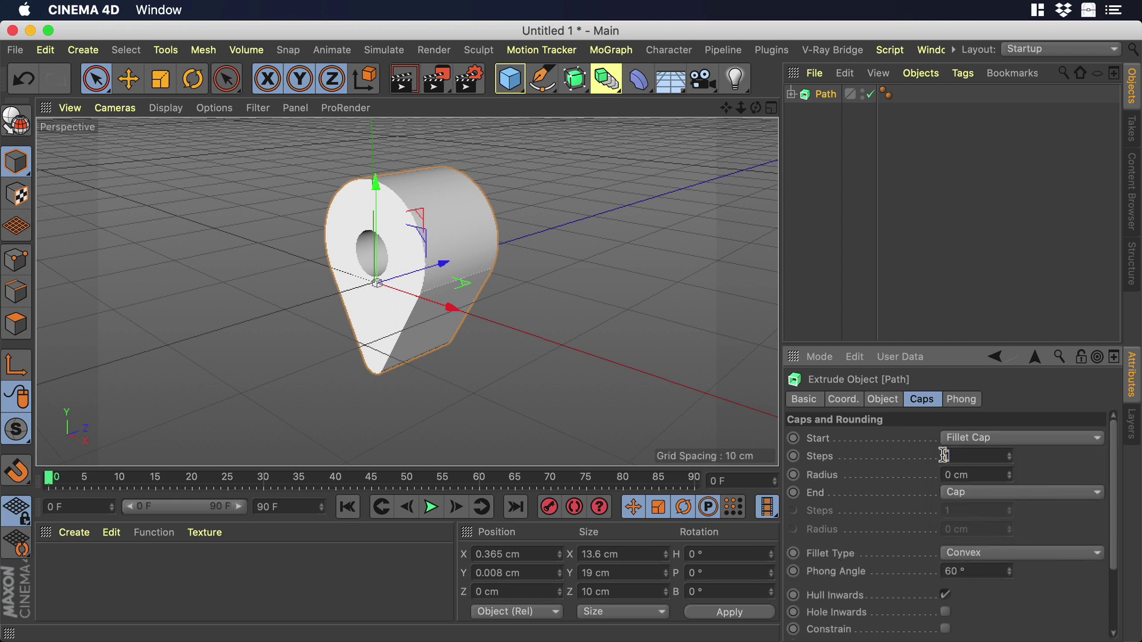
text(20)
key(Return)
click(961, 476)
key(Up)
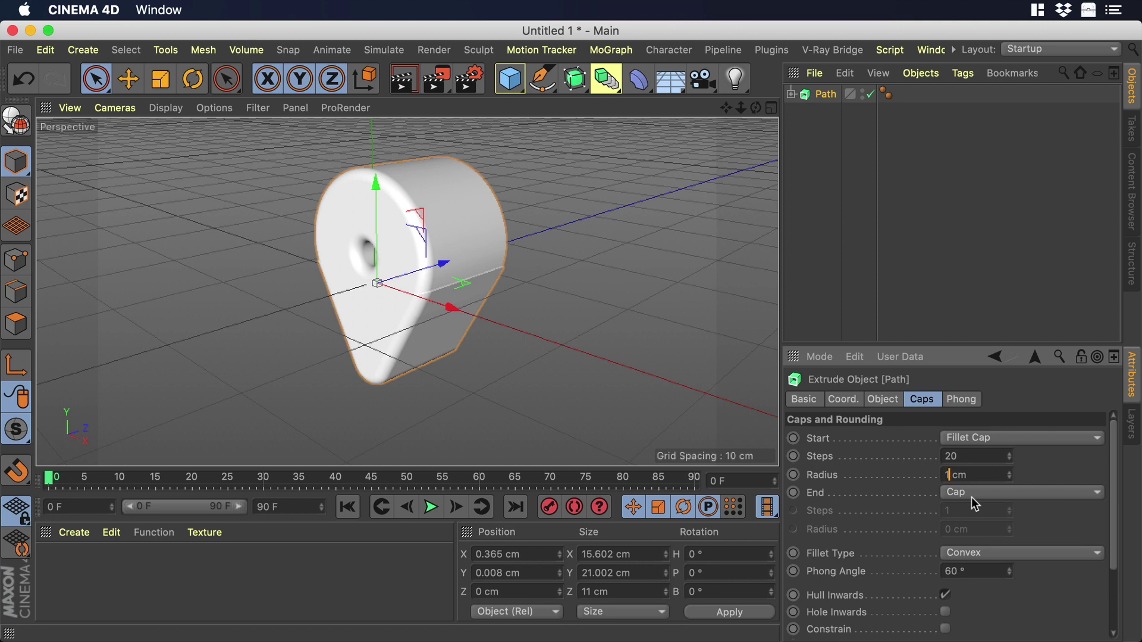
Step: Make the end cap a 20-step, 1 cm Fillet Cap and enable Create Single Object
click(972, 494)
click(972, 562)
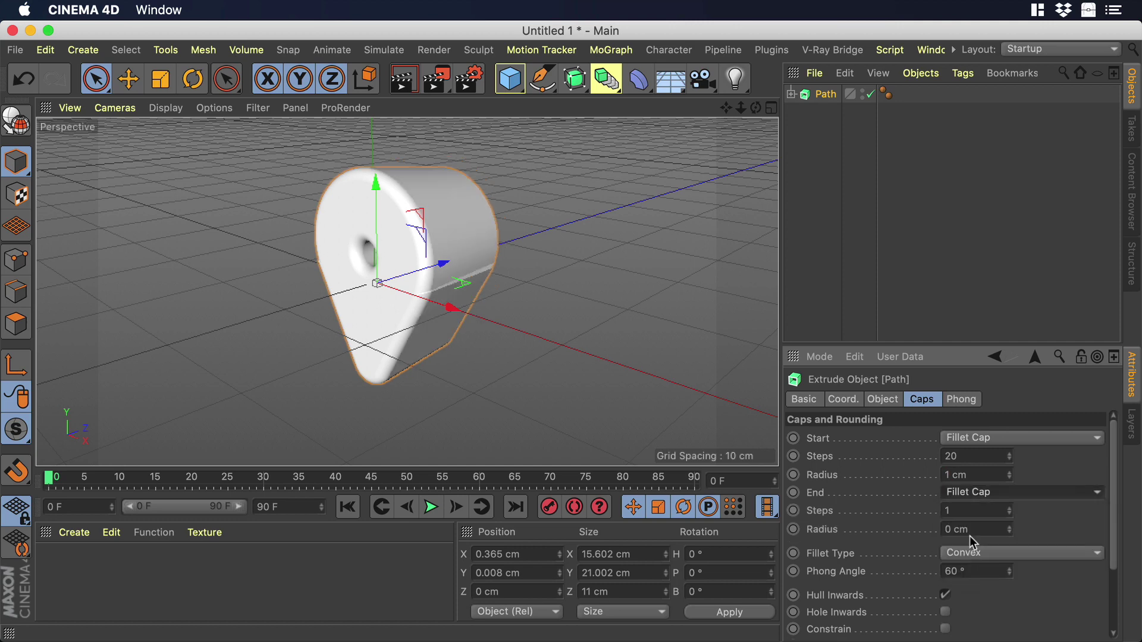
click(952, 511)
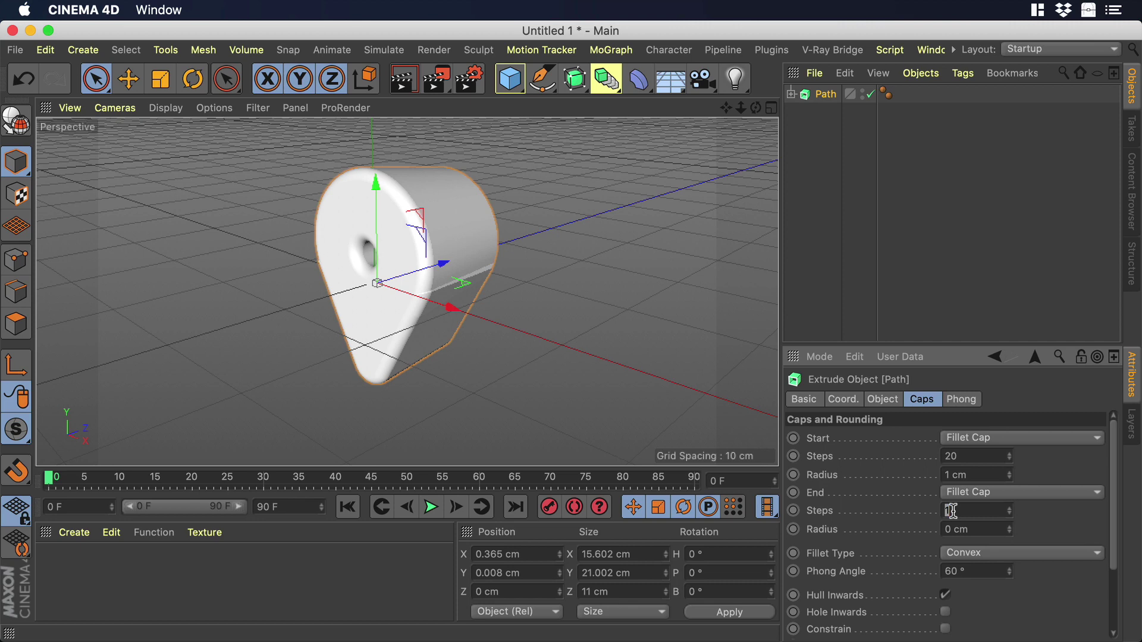
key(Up)
text(0)
click(960, 530)
key(Up)
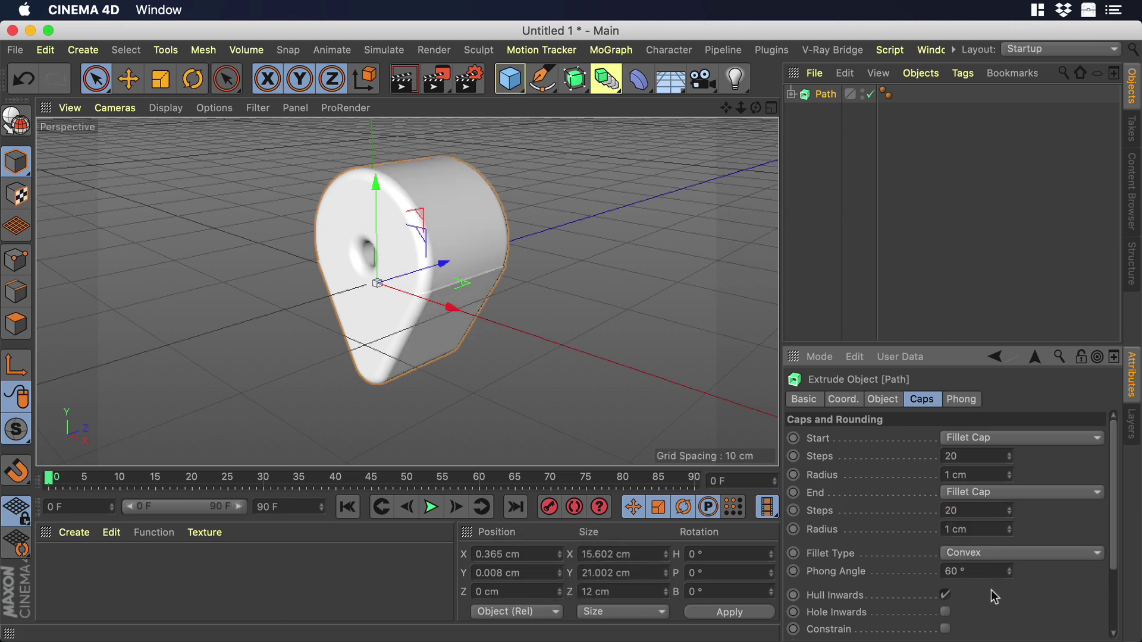
scroll(993, 597, down, 5)
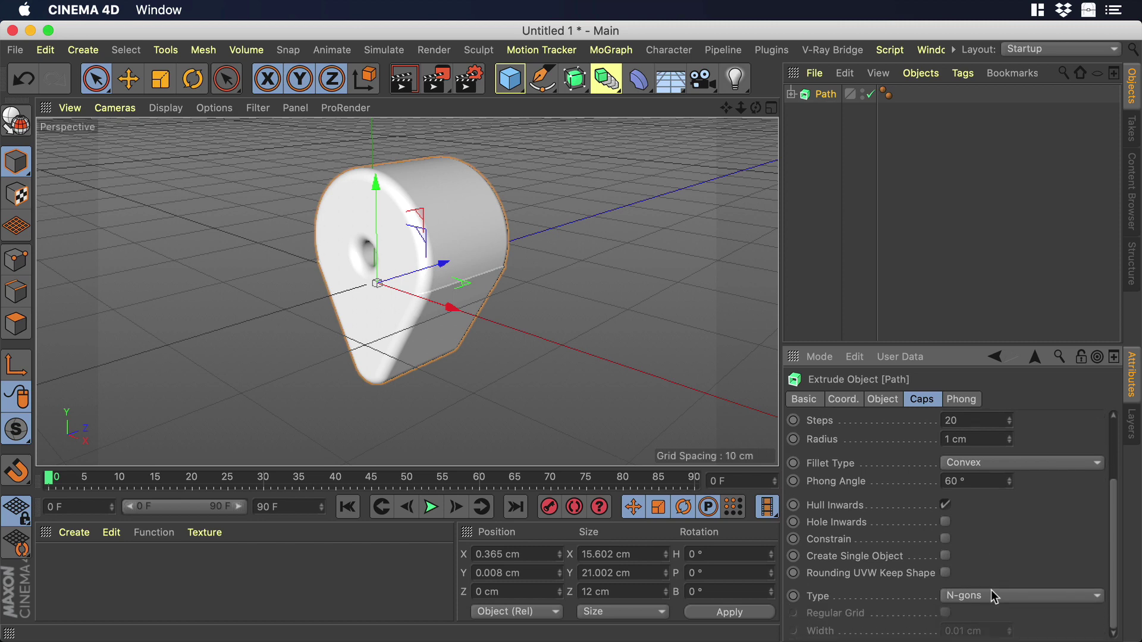
click(945, 556)
Step: Scale the pin down in depth to about 2.2 cm thick
click(160, 79)
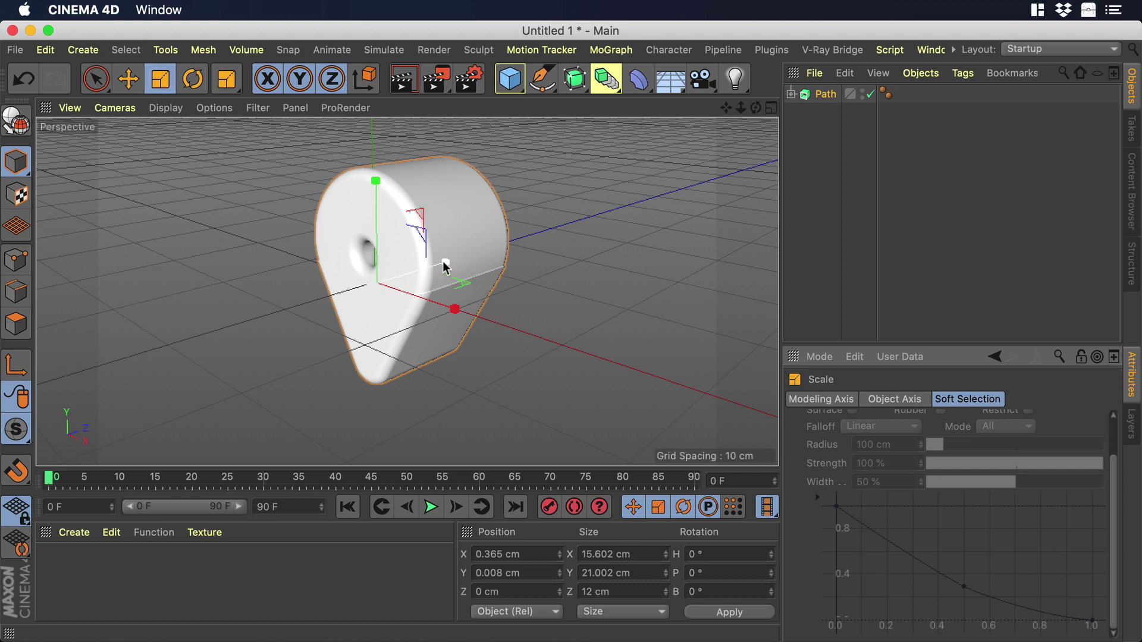
drag(447, 268, 391, 277)
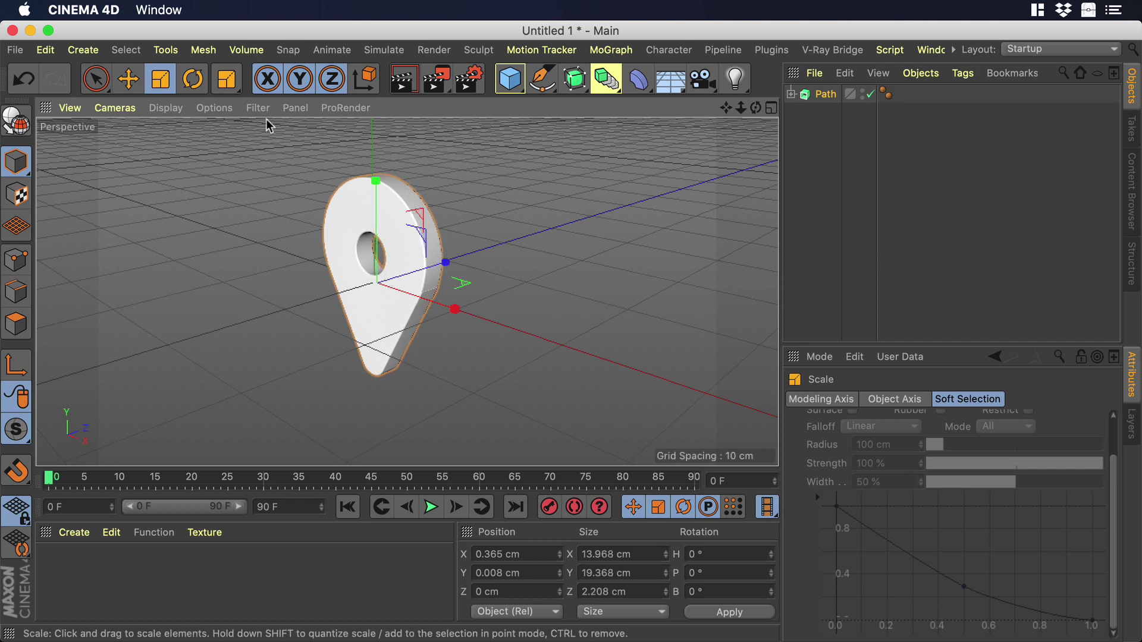
click(96, 78)
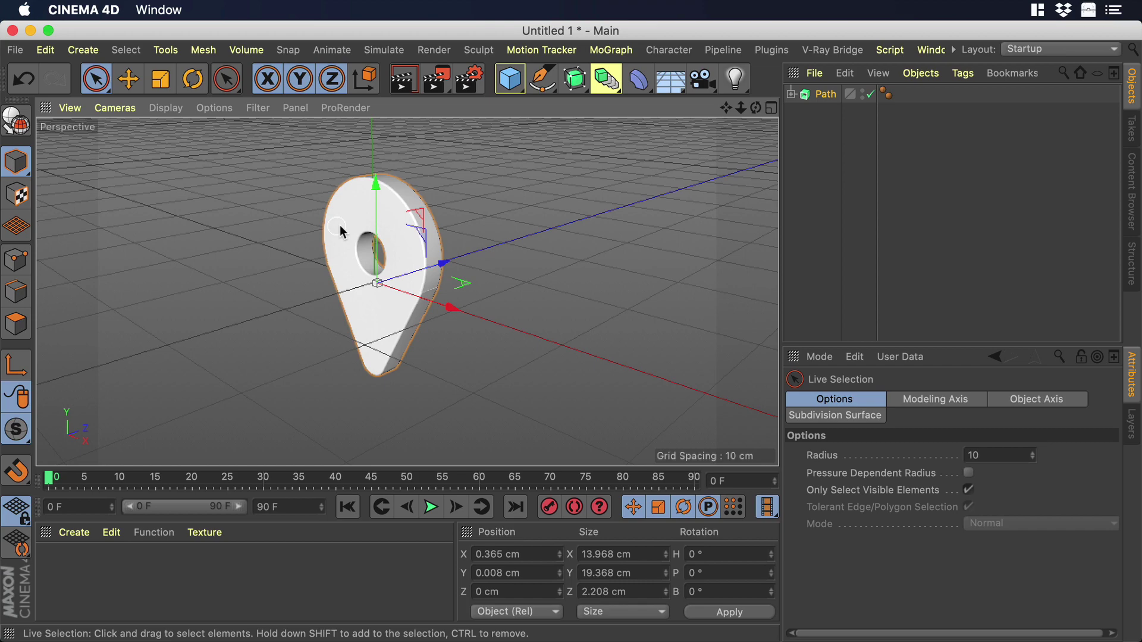
Step: Raise the pin to 12.641 cm on Y and orbit to a near-front view
key(3)
drag(381, 238, 485, 309)
drag(402, 279, 397, 143)
key(3)
drag(416, 191, 544, 326)
key(3)
key(1)
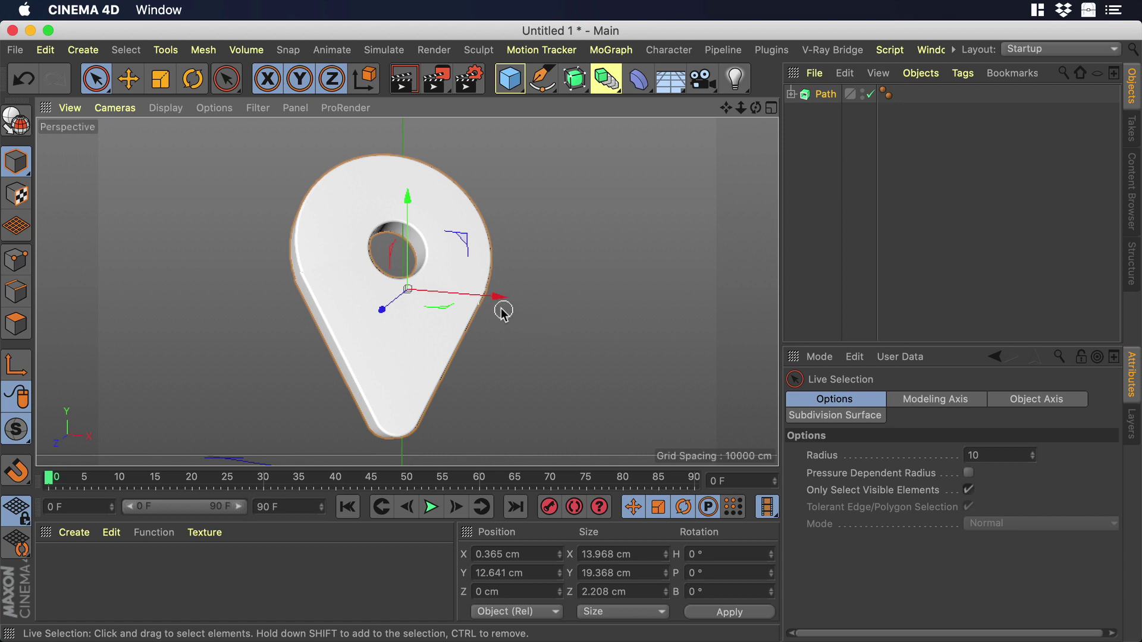
Step: Show the viewport as Lines, select the Path's child spline, and enter Point mode
click(174, 110)
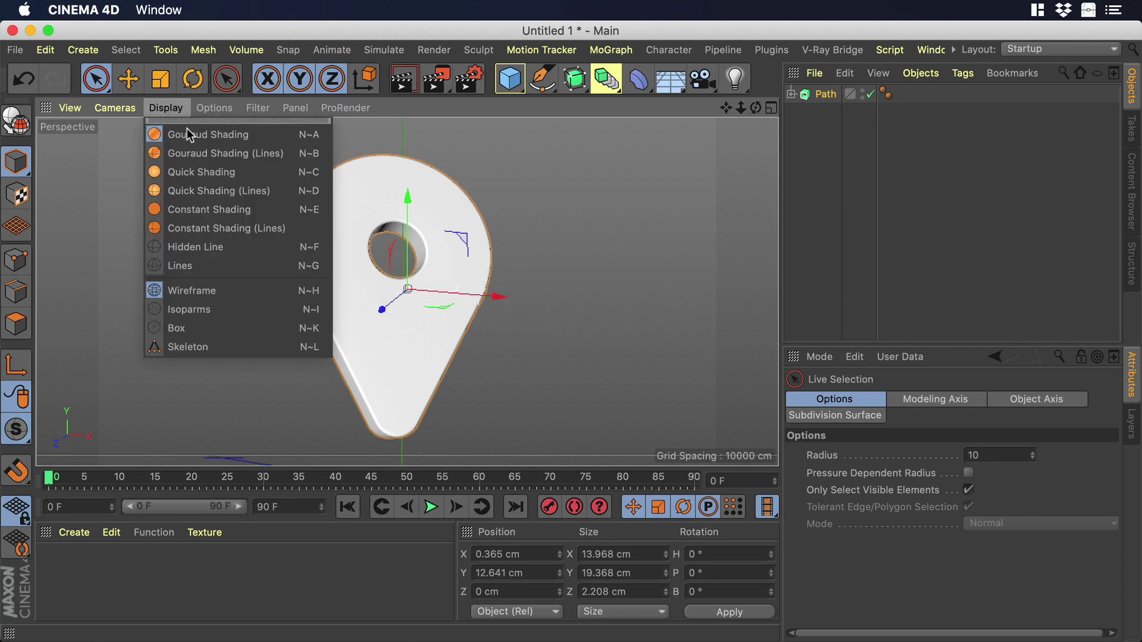
click(193, 265)
scroll(290, 263, up, 3)
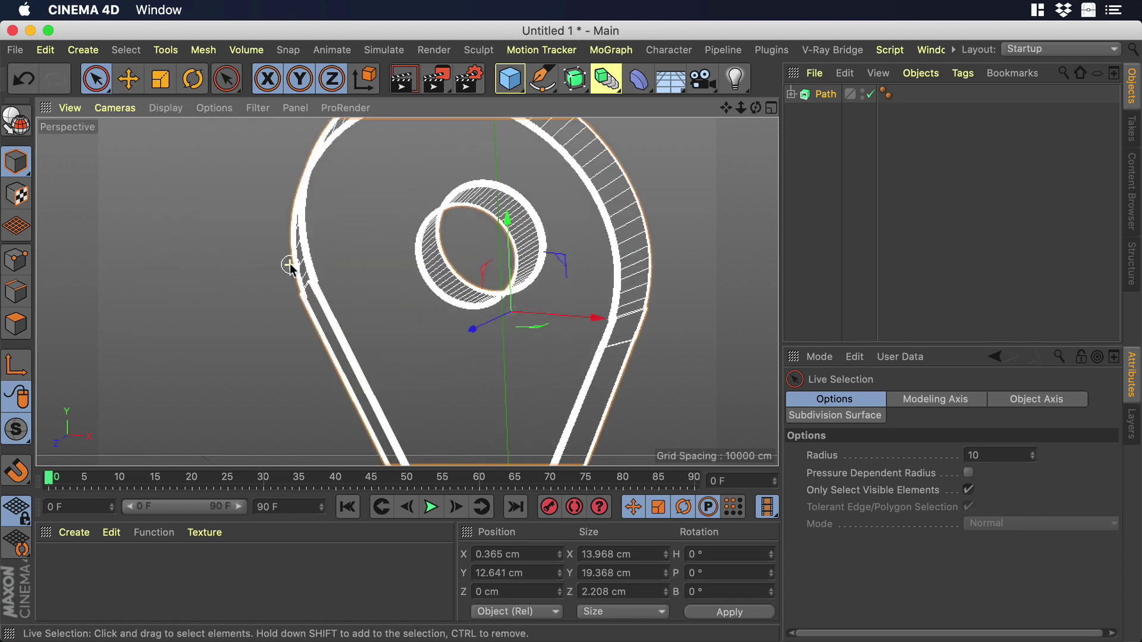
scroll(290, 263, up, 3)
scroll(327, 294, up, 5)
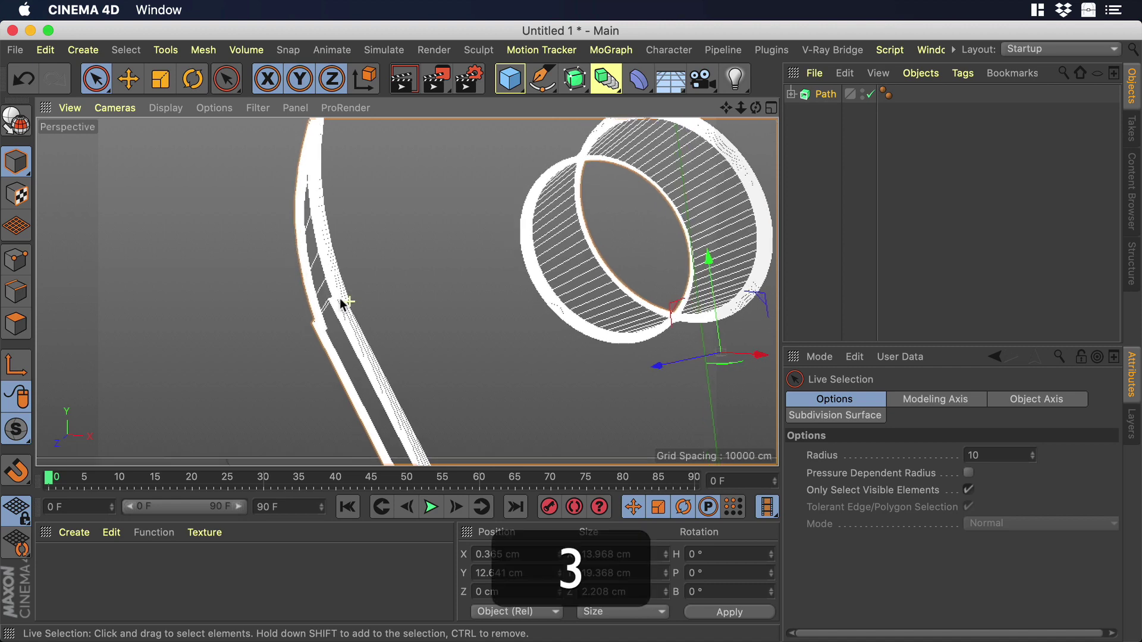
scroll(321, 316, up, 6)
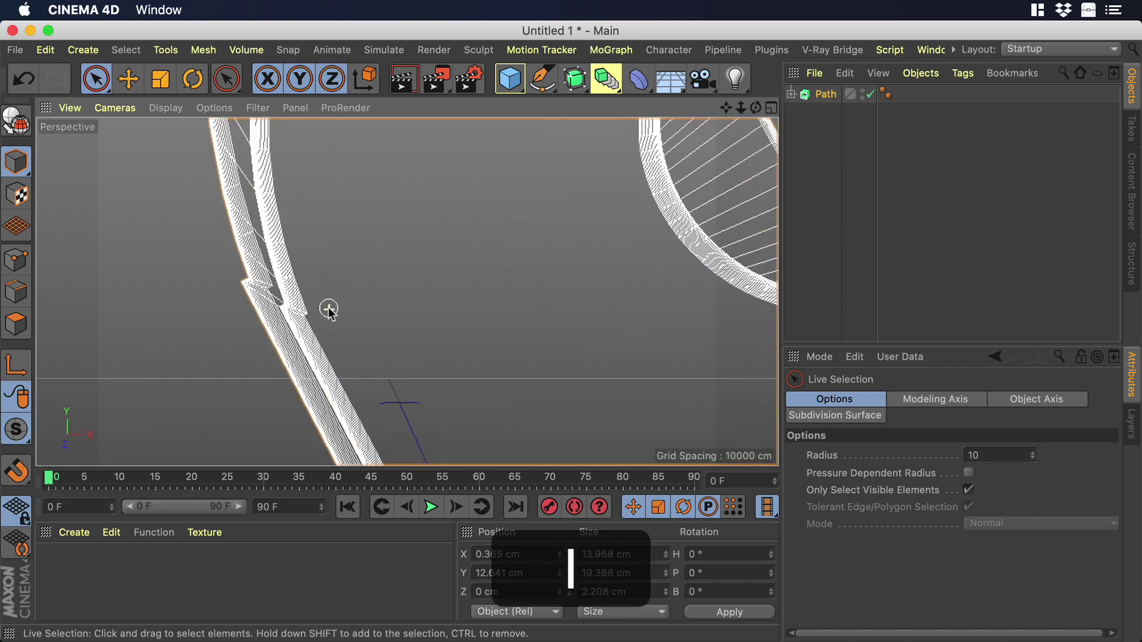
click(791, 94)
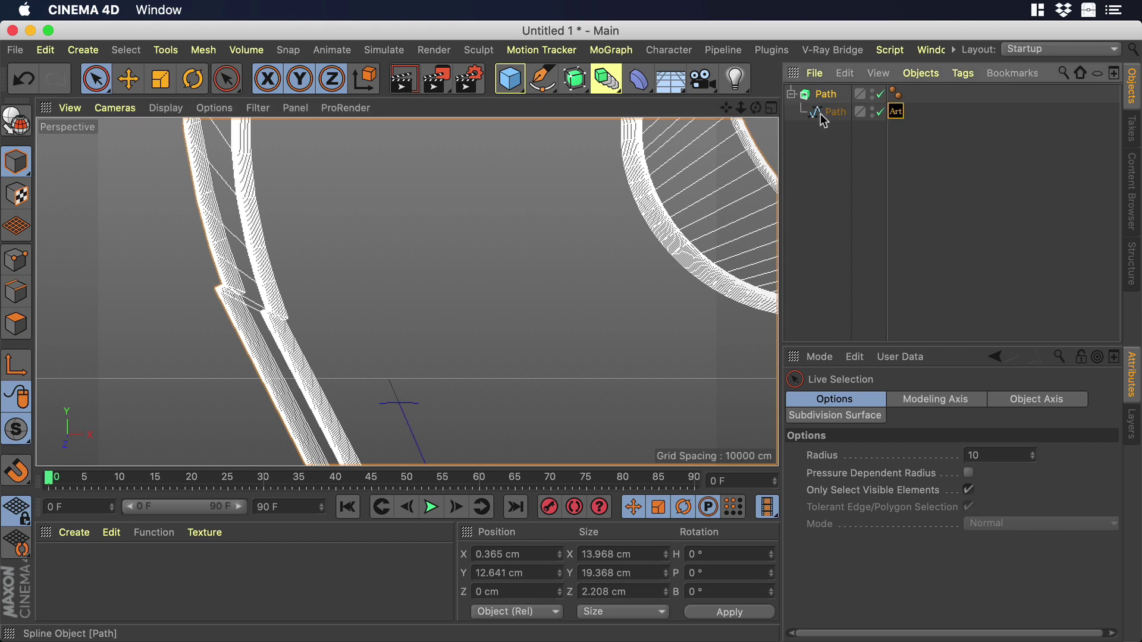
click(830, 112)
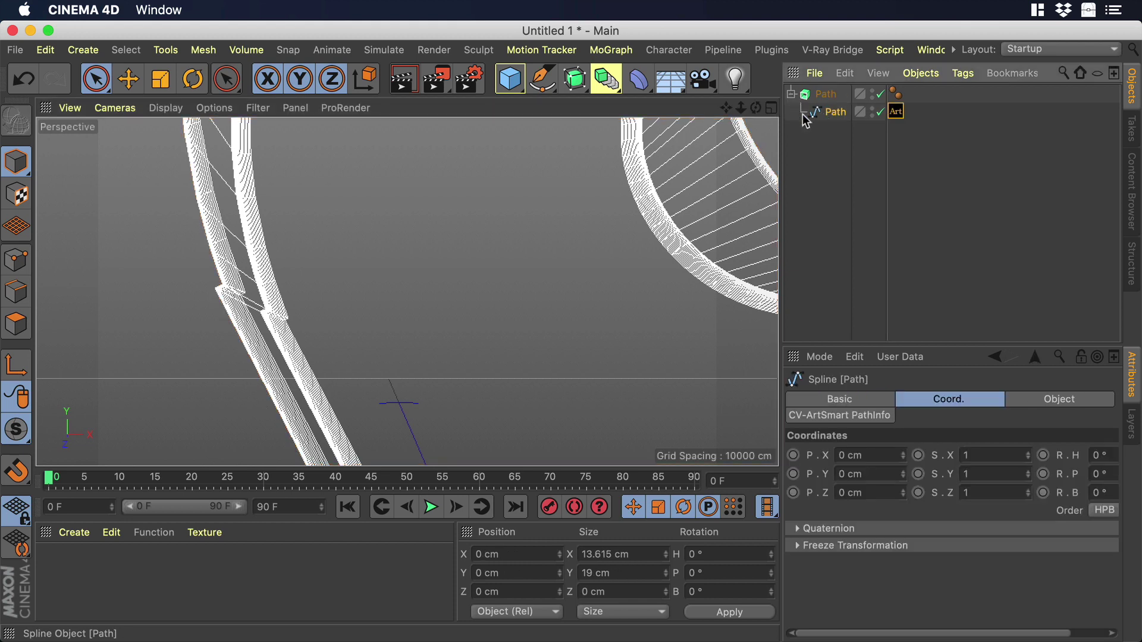
click(16, 262)
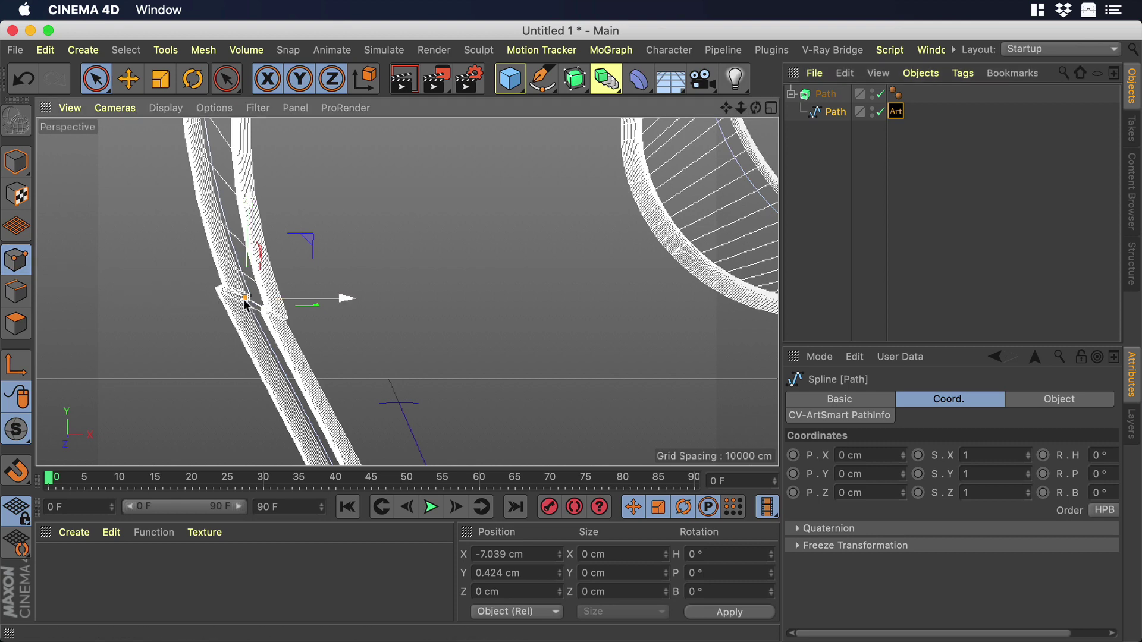
Step: Delete the three stray spline points causing the dents in the pin's outline
key(3)
mouse_move(263, 302)
mouse_down()
mouse_move(297, 291)
mouse_move(273, 304)
mouse_up()
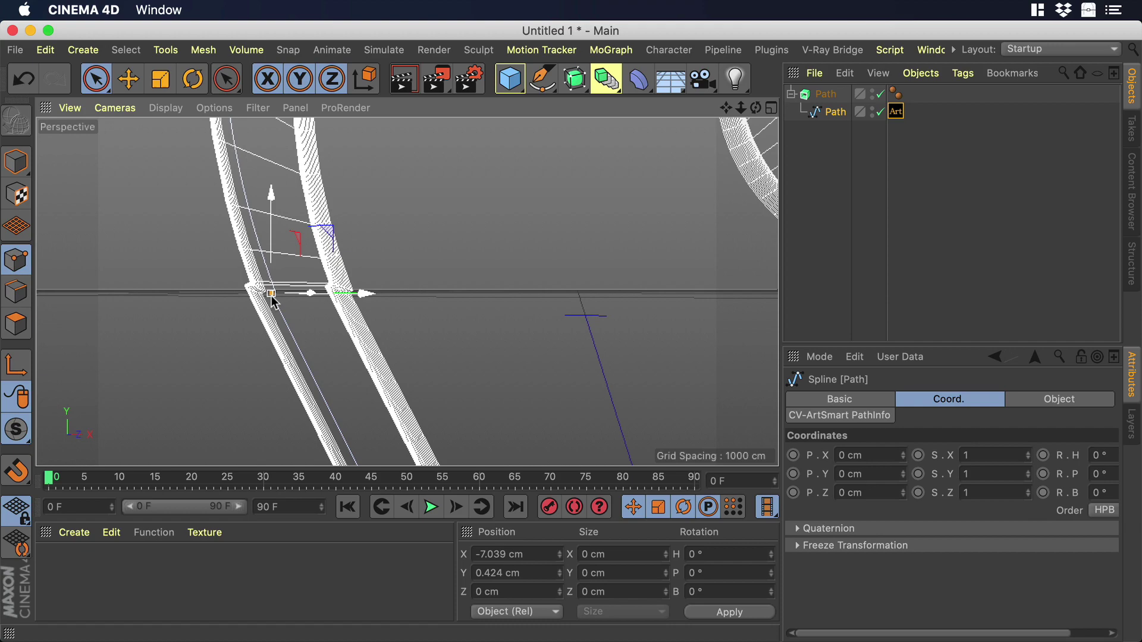
key(BackSpace)
key(3)
drag(377, 288, 547, 278)
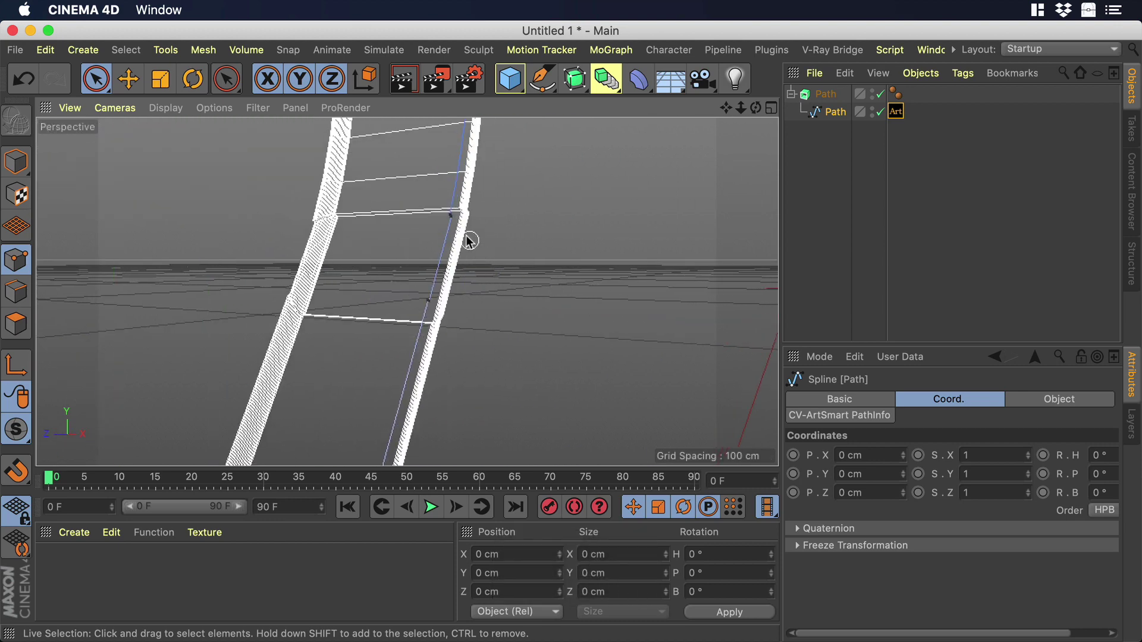
click(451, 219)
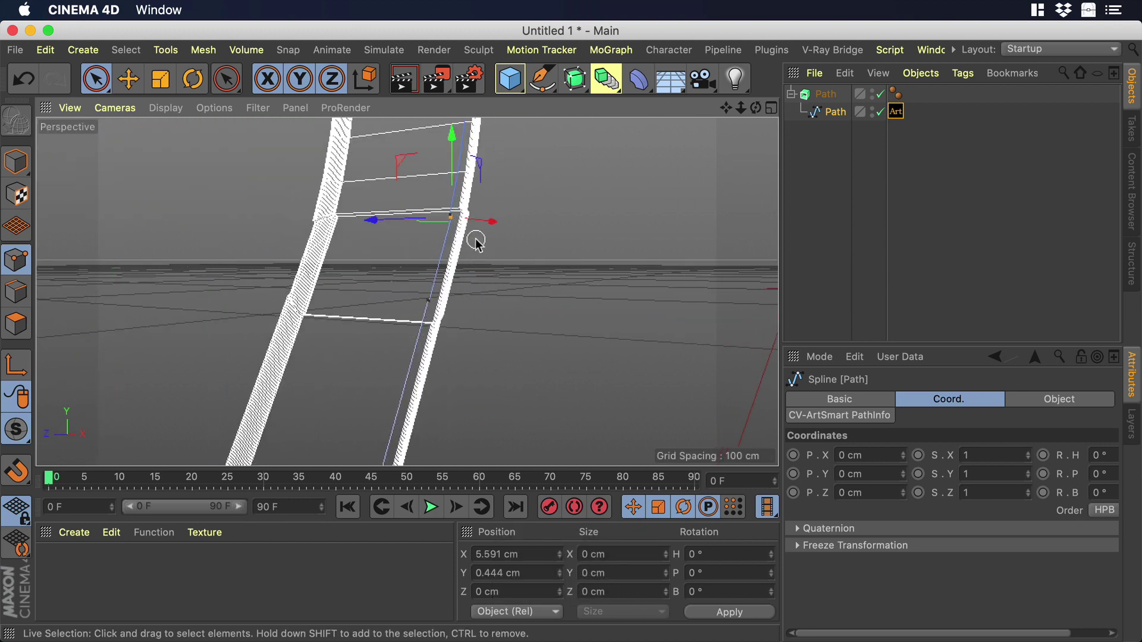
key(BackSpace)
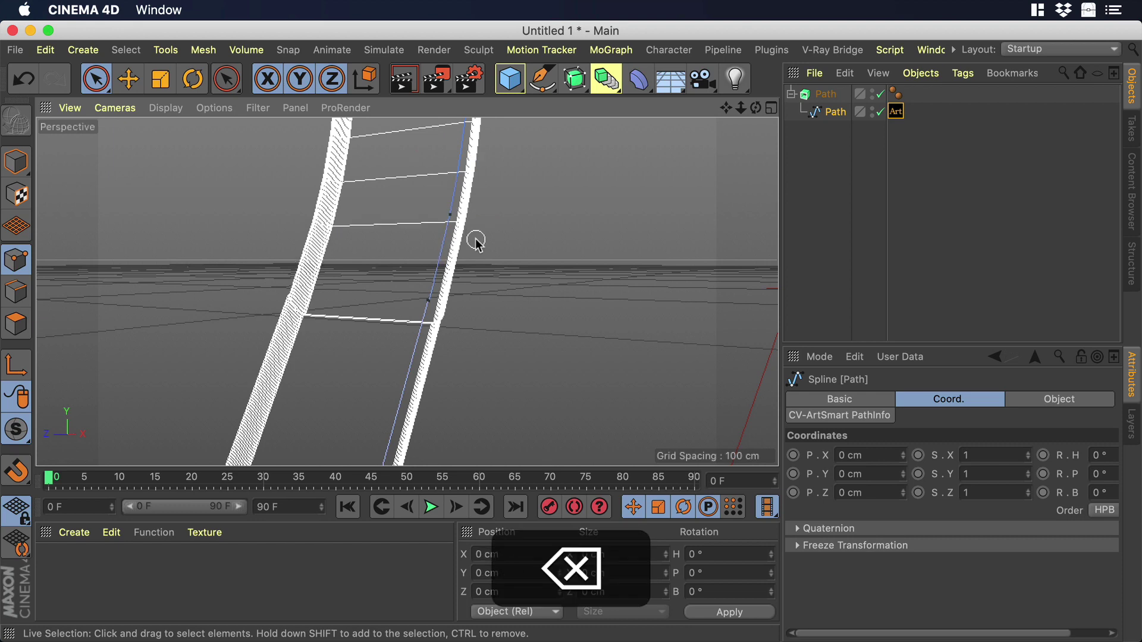
click(429, 302)
key(BackSpace)
drag(331, 260, 244, 147)
click(165, 108)
Step: Restore solid shading and make the Path pin an editable Polygon Object
click(189, 137)
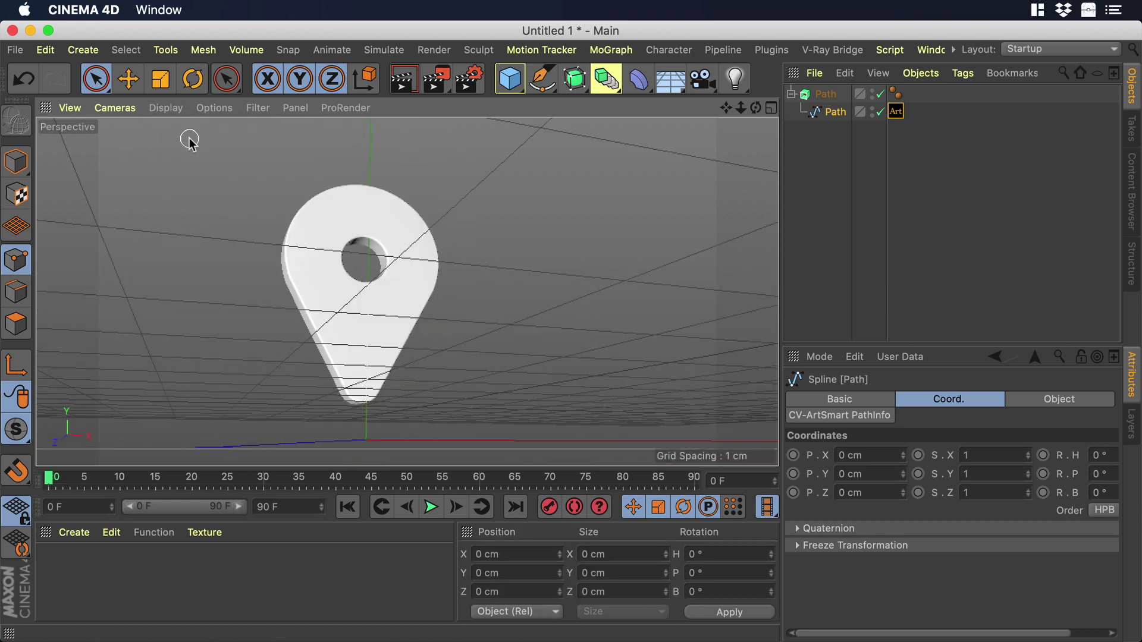
scroll(326, 271, up, 3)
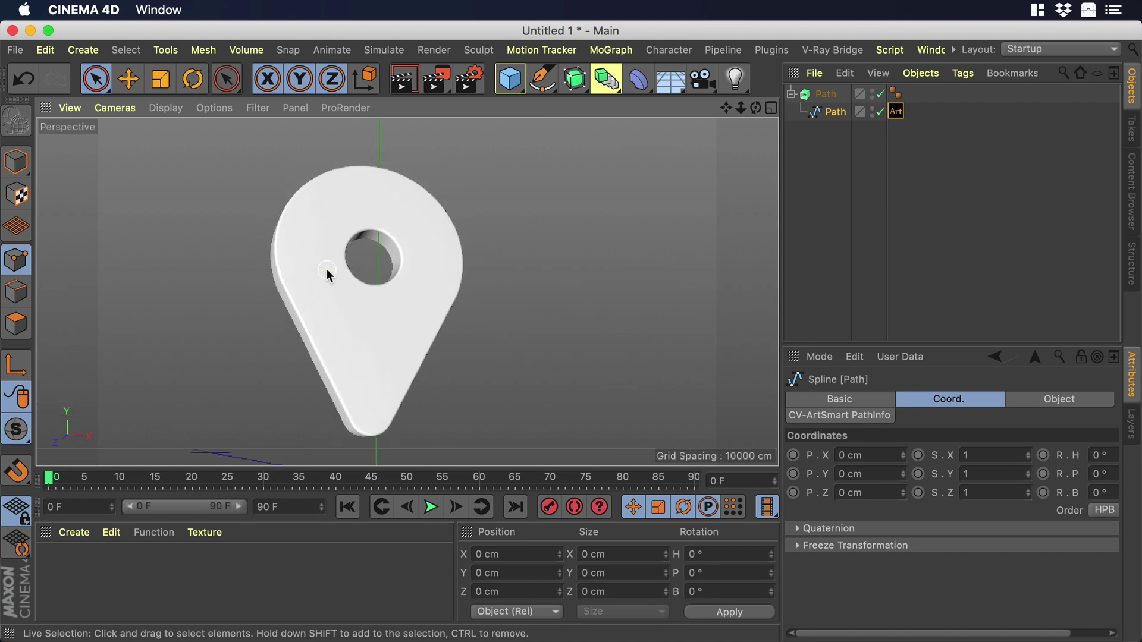
alt+drag(372, 294, 370, 282)
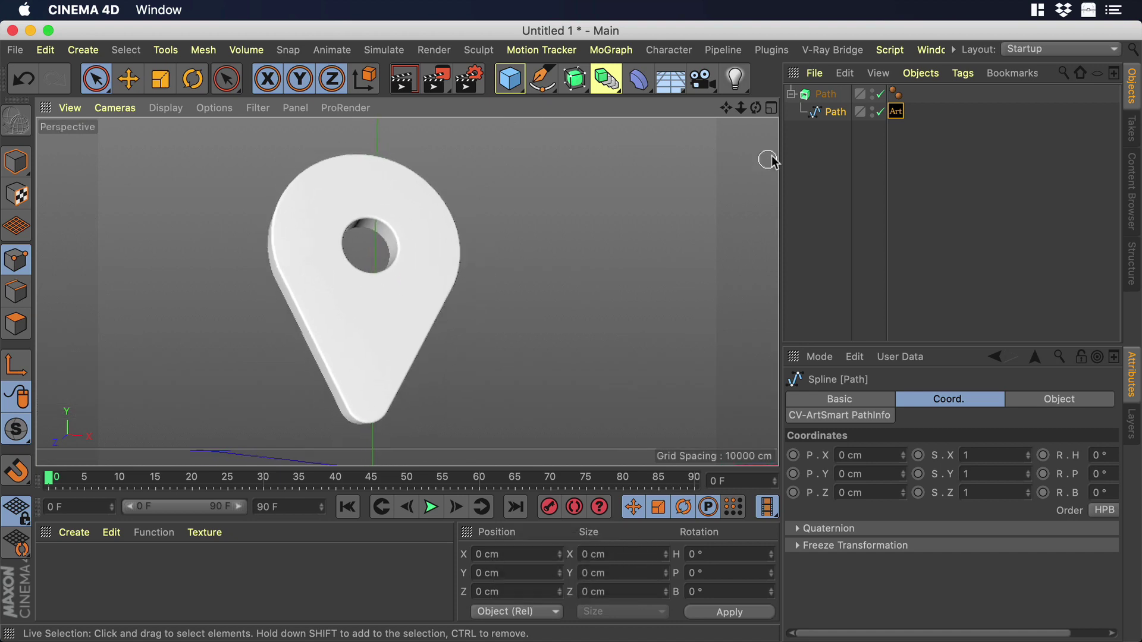
click(824, 96)
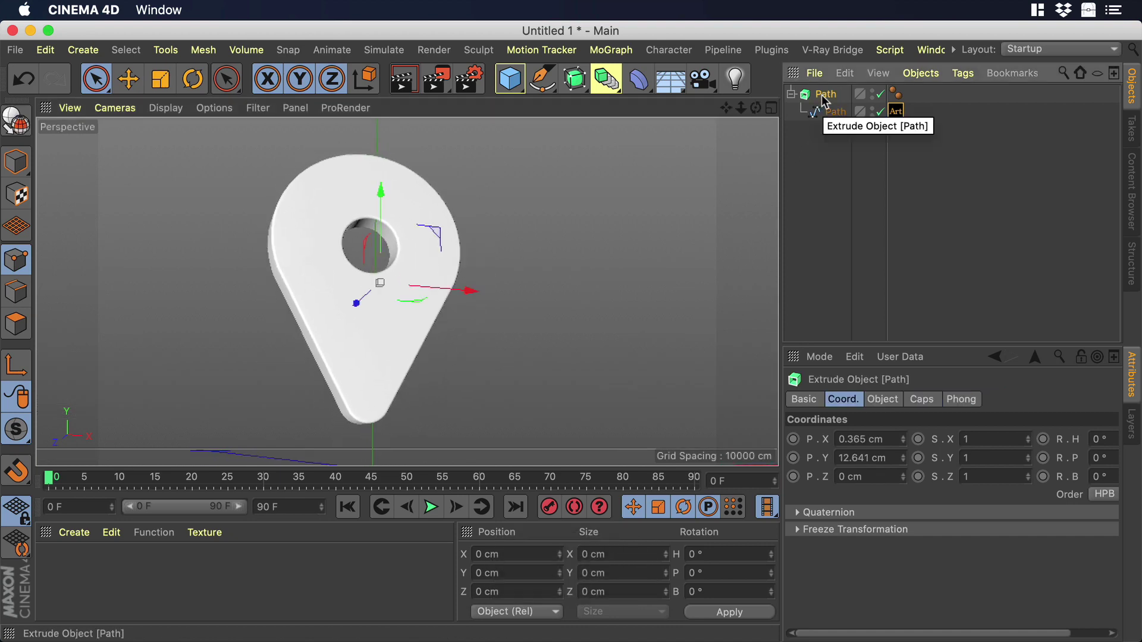
key(c)
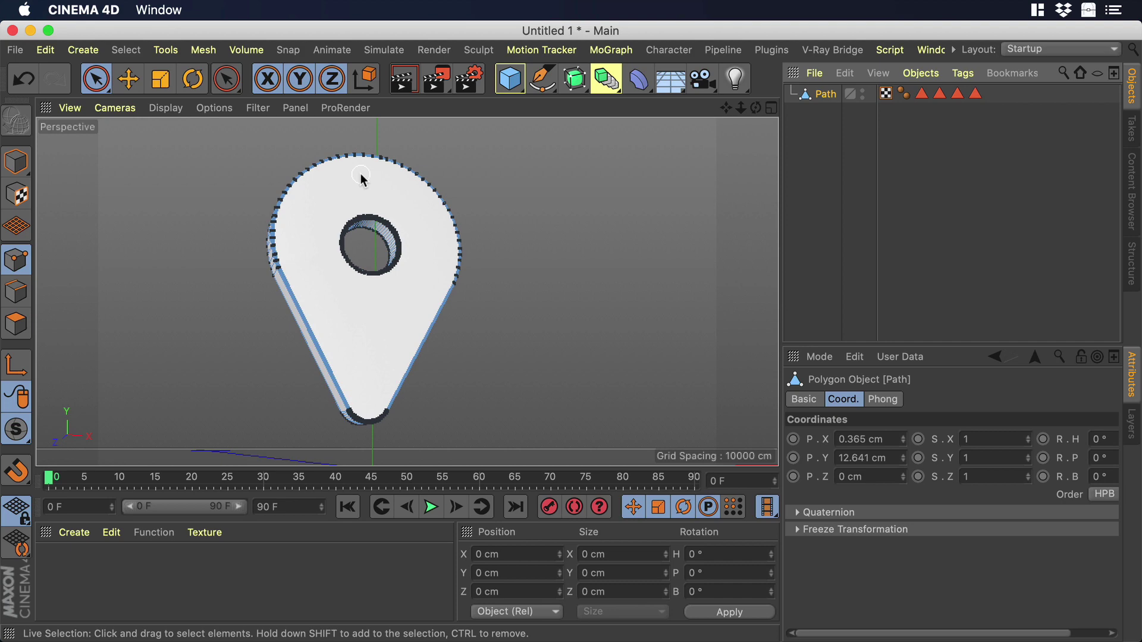
Step: Return to Model mode with Live Selection and deselect the pin
click(16, 162)
click(96, 78)
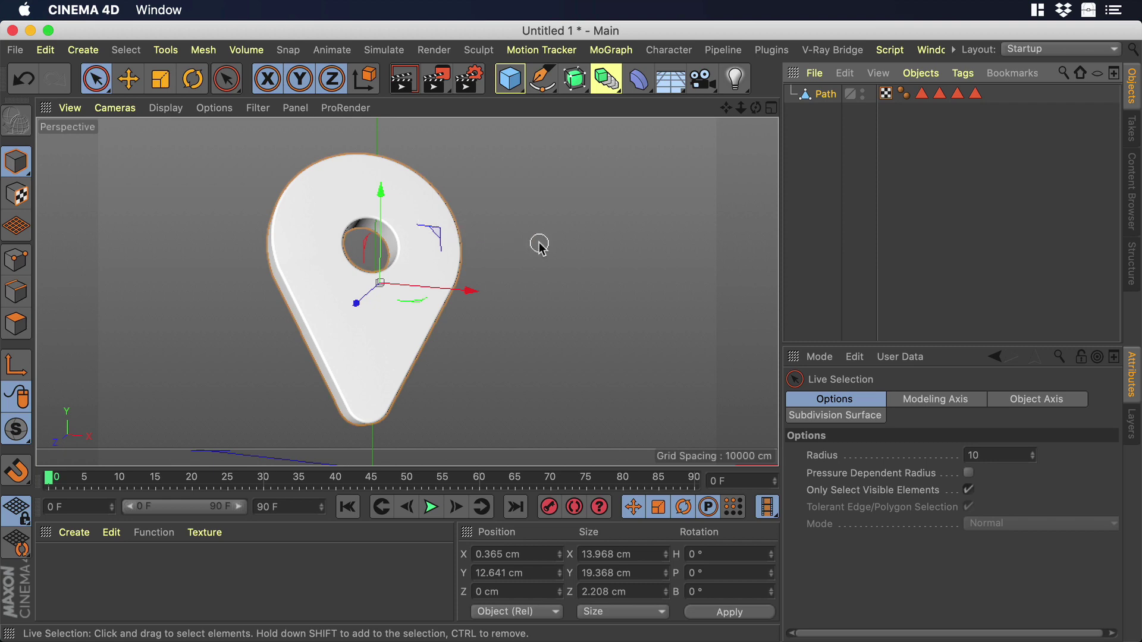
alt+drag(540, 245, 569, 247)
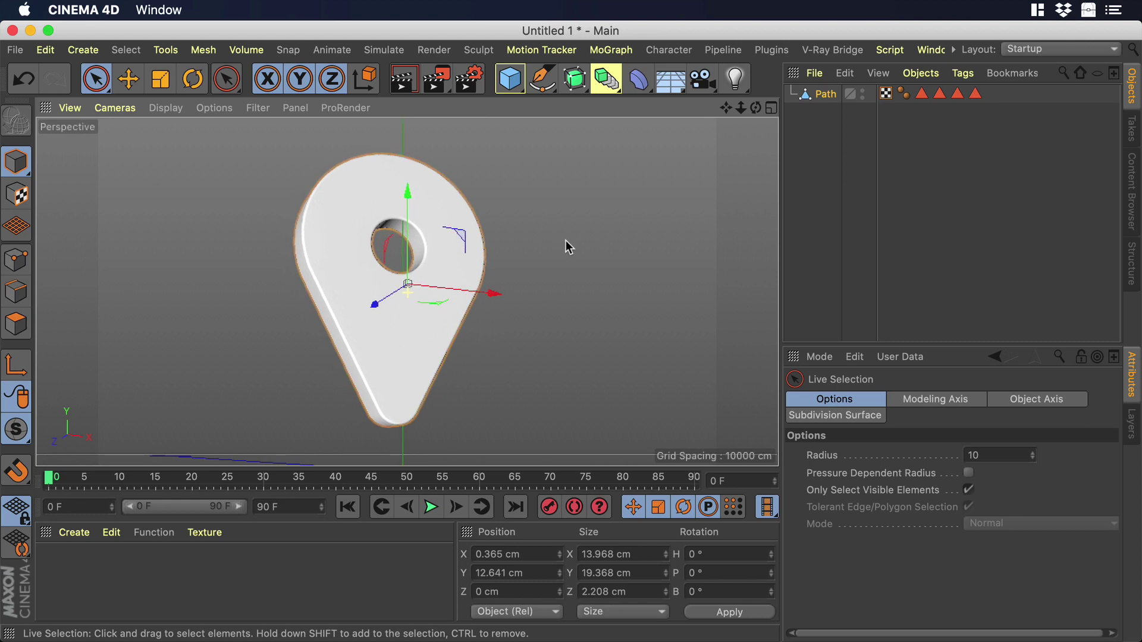
click(509, 279)
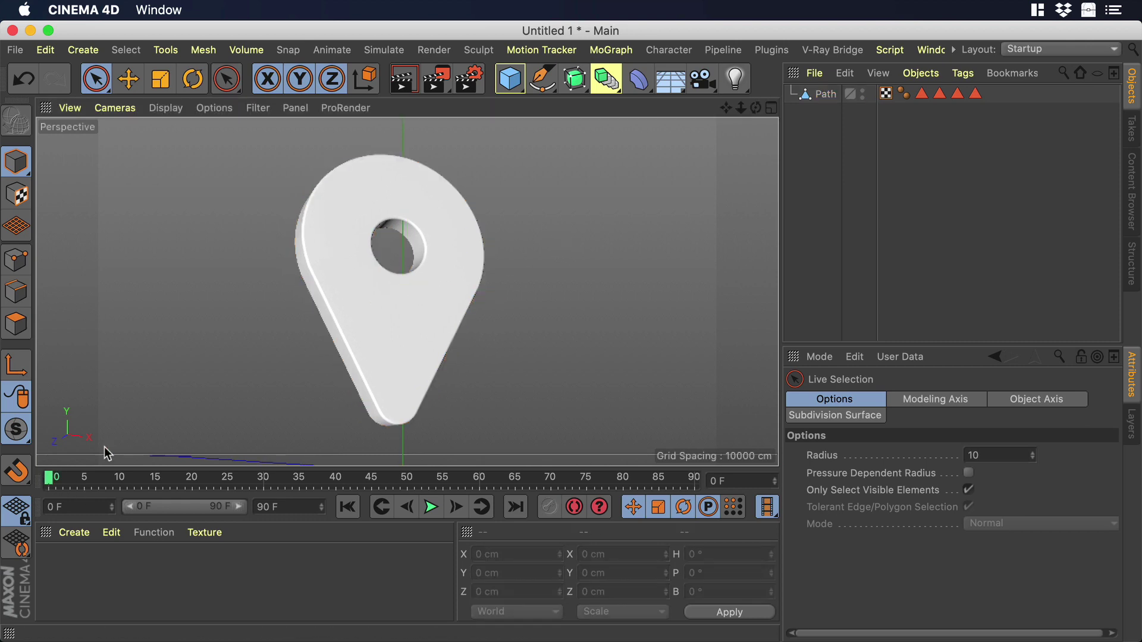
Step: Set the render range to end at frame 90 (0–90, 91 frames), then turn on Autokeying
click(470, 83)
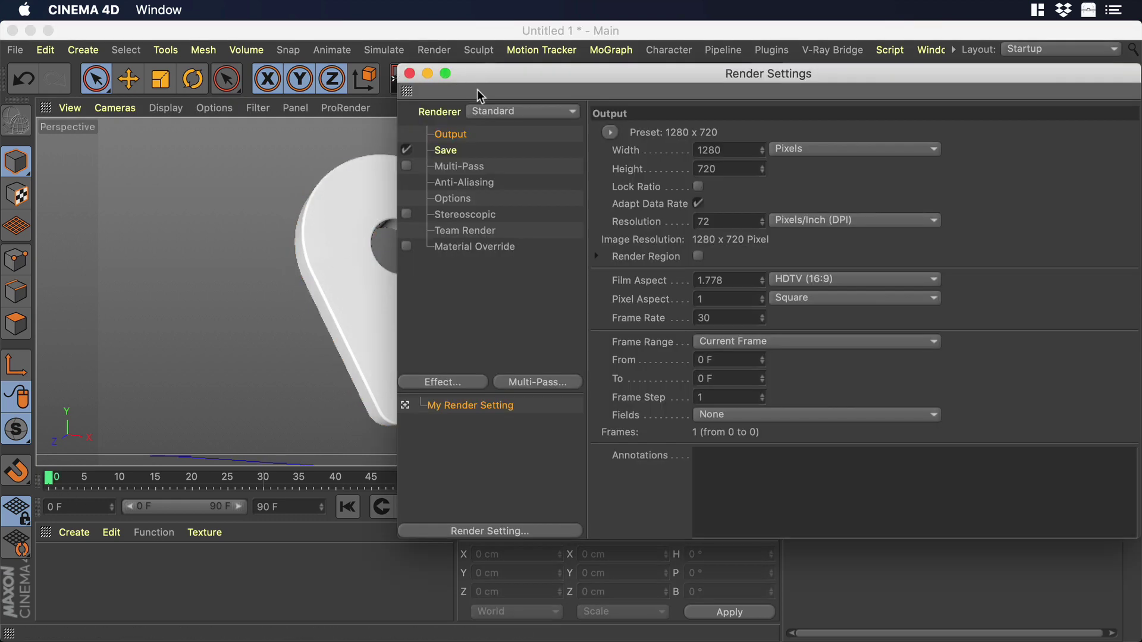
drag(567, 76, 304, 65)
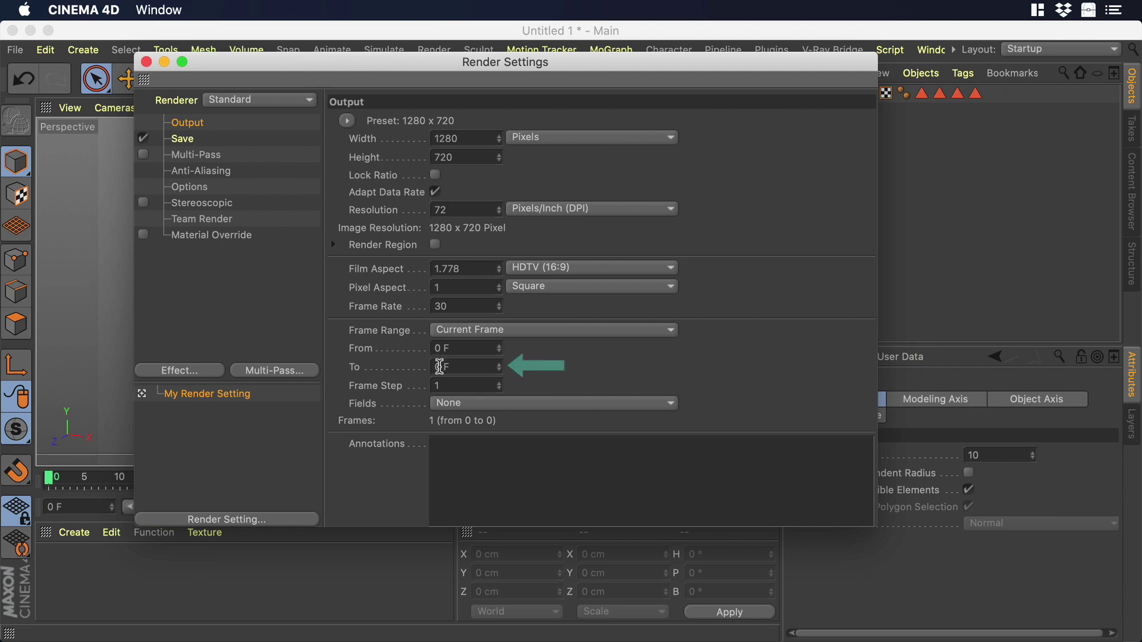
double_click(439, 366)
text(90)
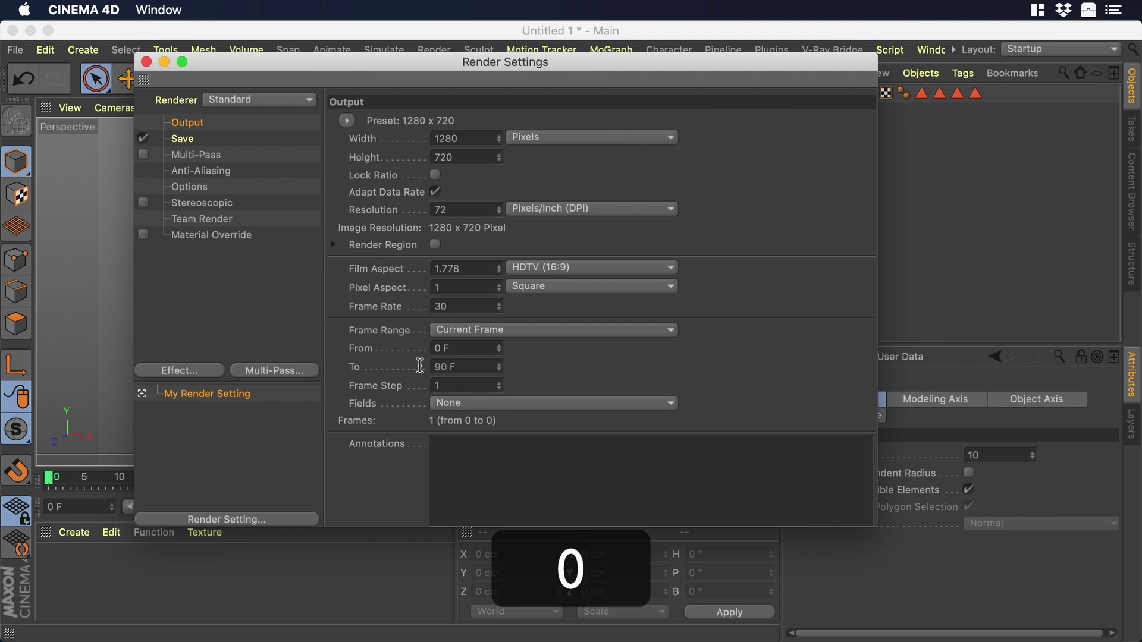
key(Return)
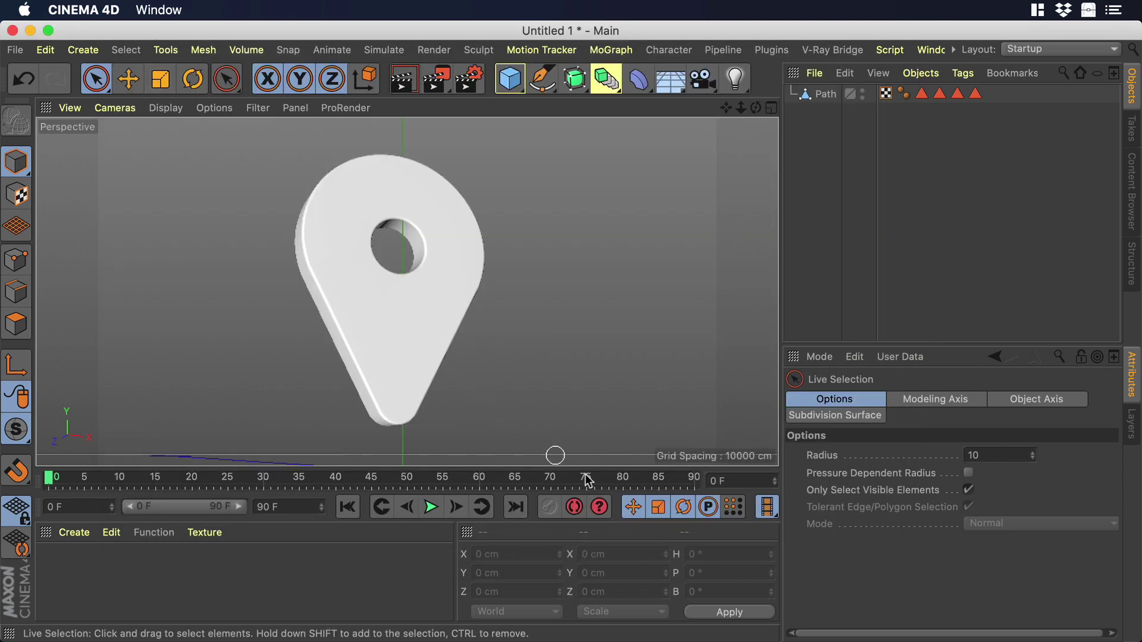
click(575, 508)
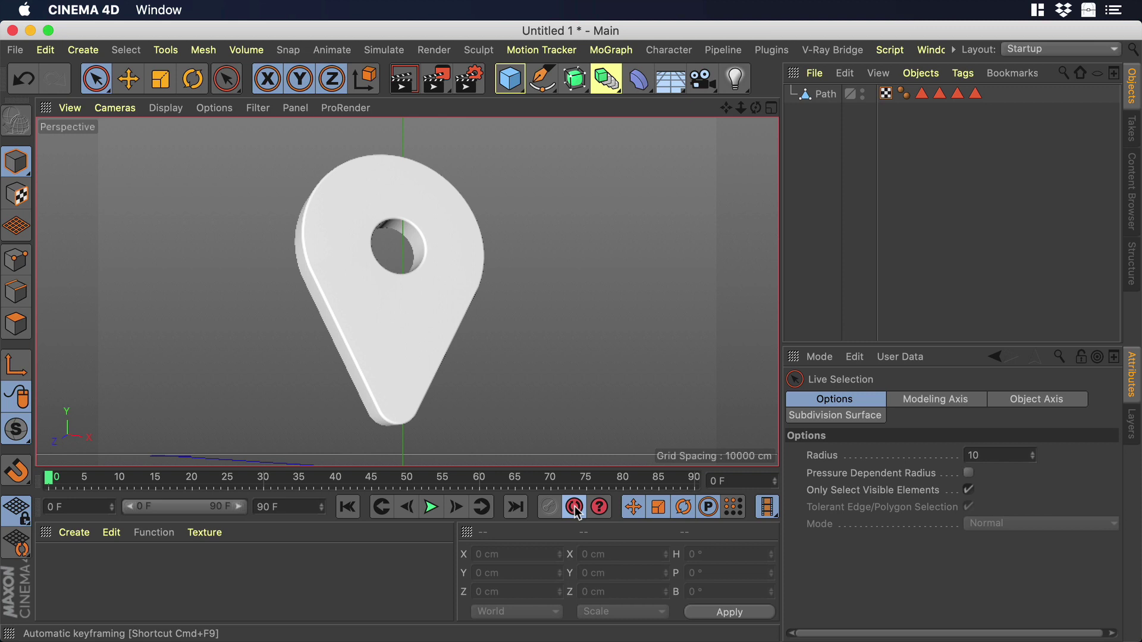
Step: Keyframe the Path's heading at 0° on frame 0 and 360° on frame 90, then scrub to preview
click(826, 95)
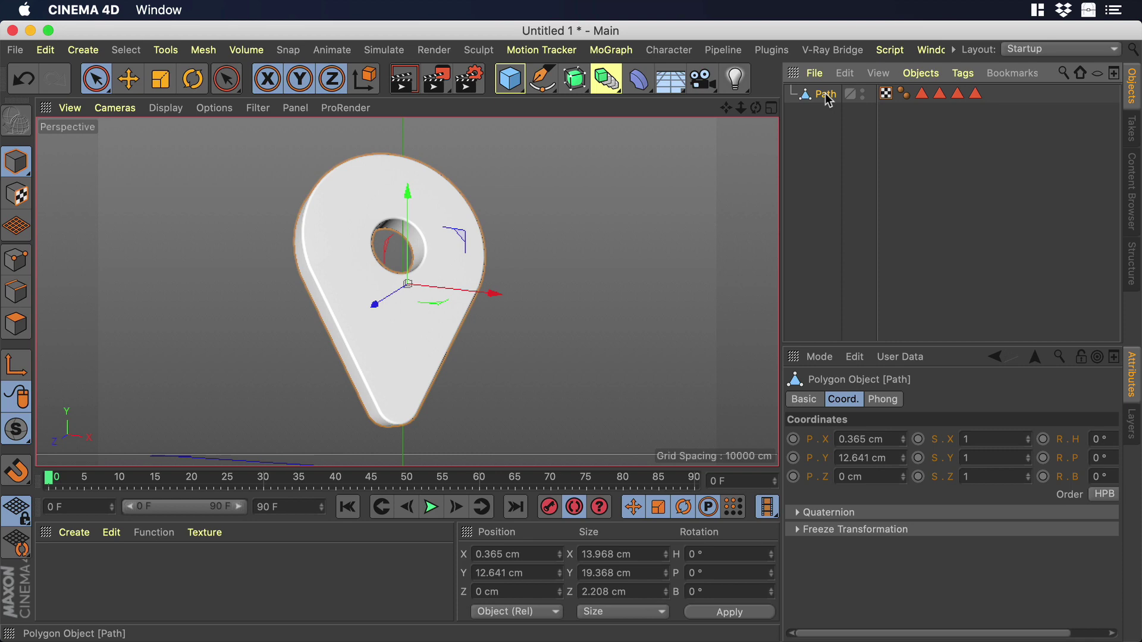
click(1044, 439)
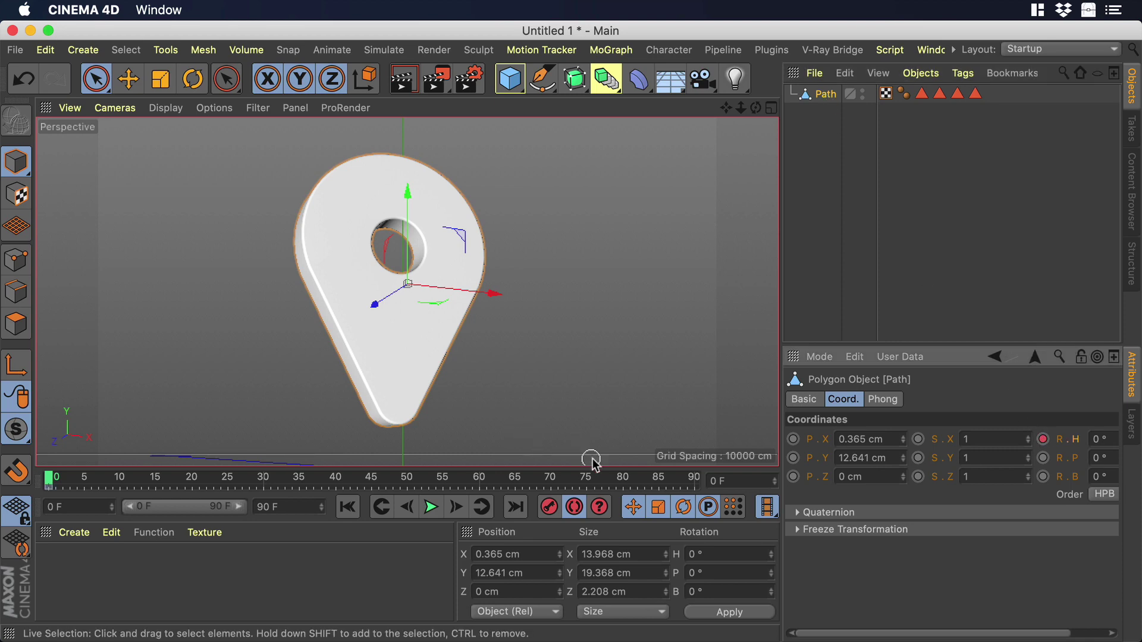
click(694, 479)
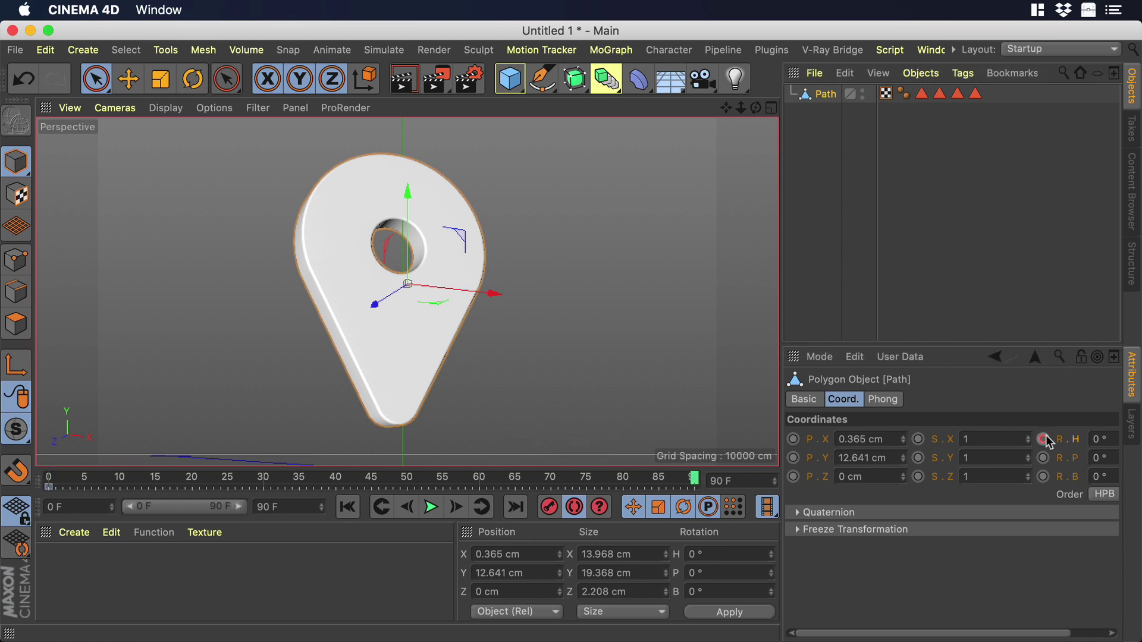
click(1098, 438)
text(360)
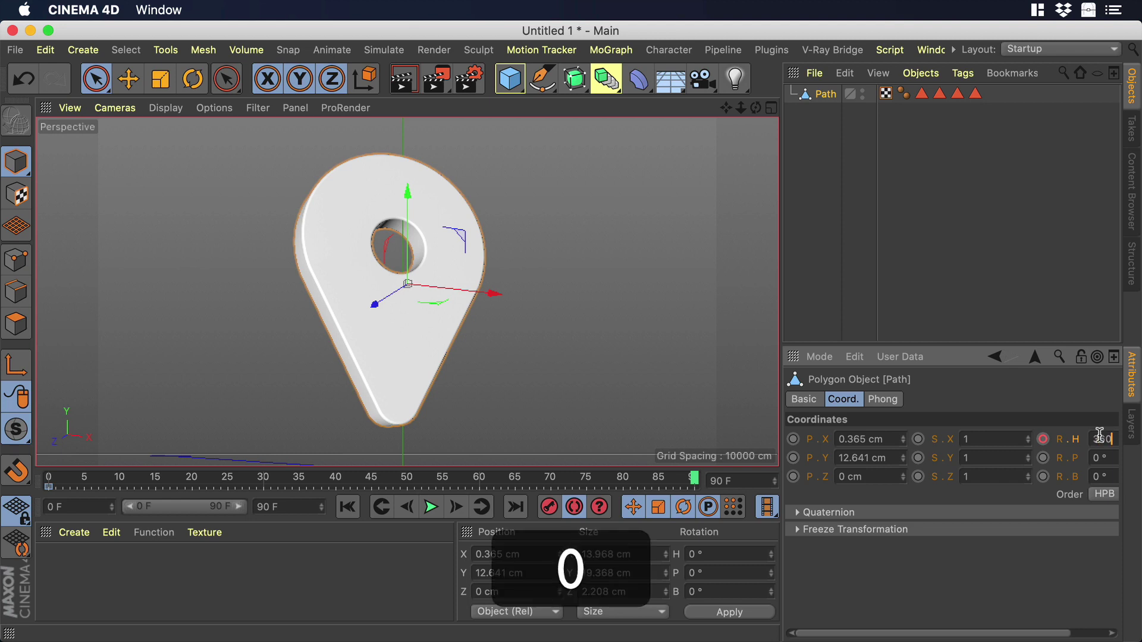
key(Return)
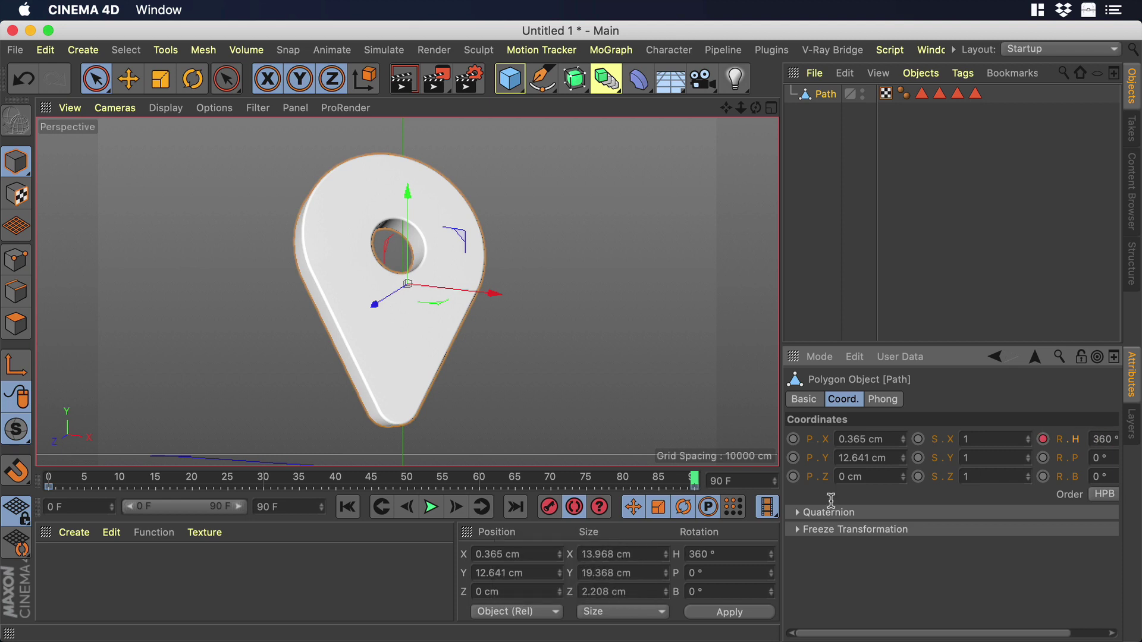
click(689, 479)
drag(691, 483, 47, 480)
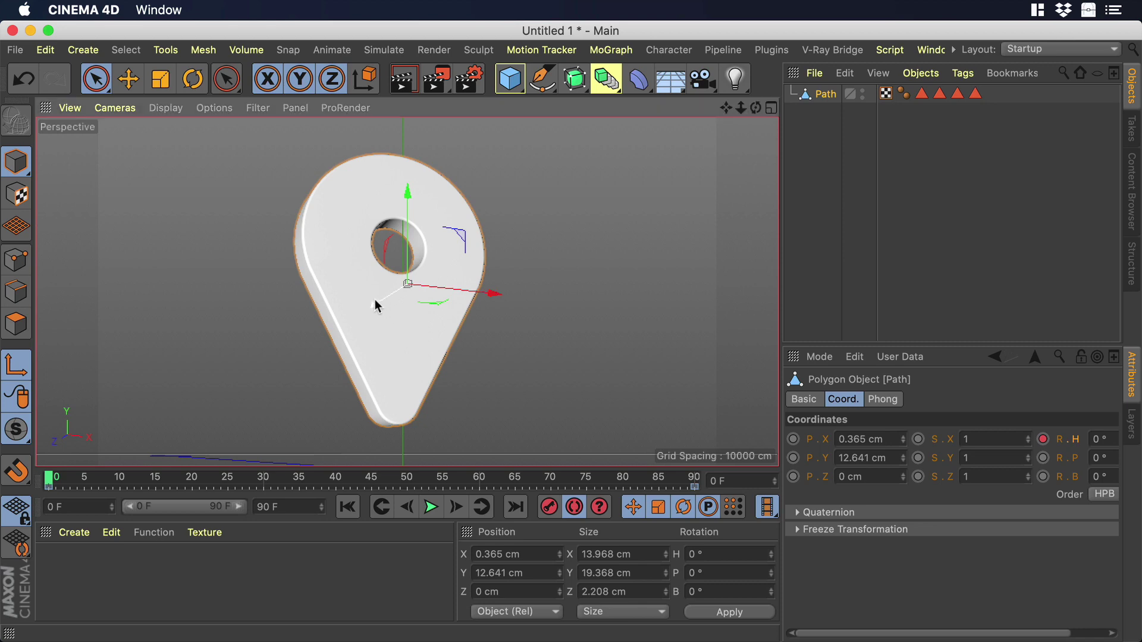
Step: Nudge the pin along Z and X to P.X 0.166 cm, P.Z 1.373 cm to centre its spin
drag(375, 298, 368, 303)
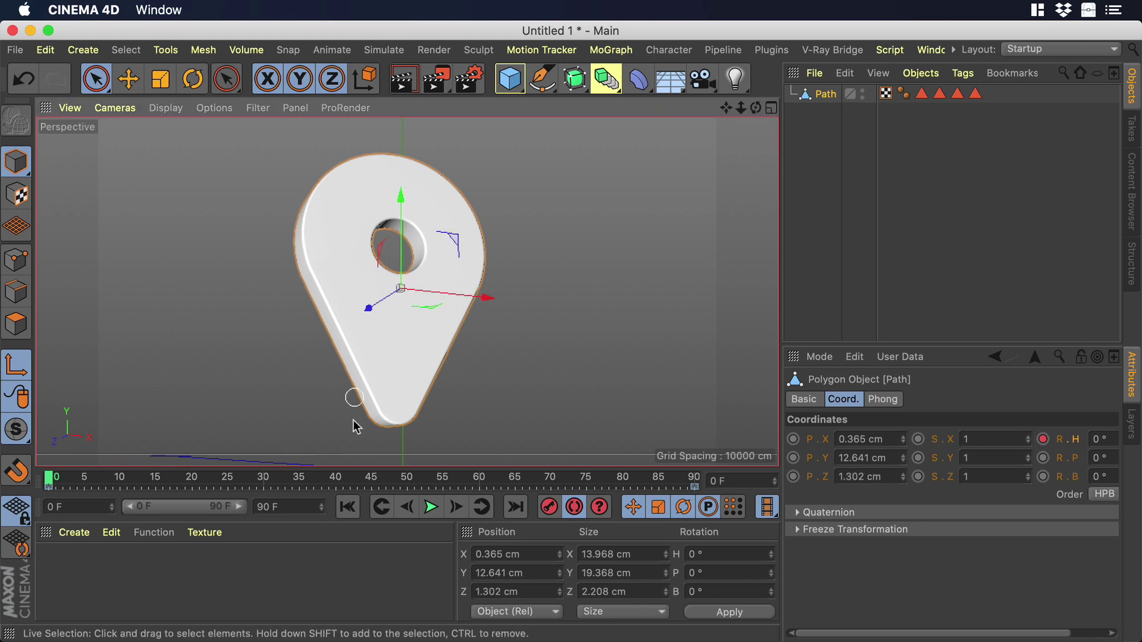
click(373, 479)
drag(373, 481, 459, 483)
drag(482, 289, 497, 291)
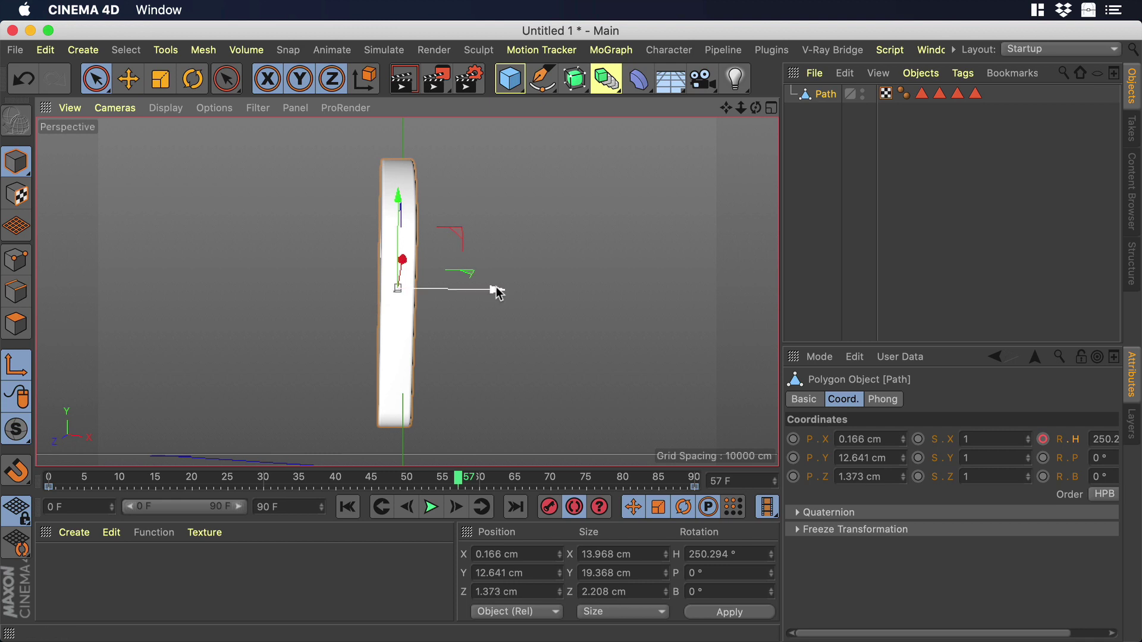
click(16, 365)
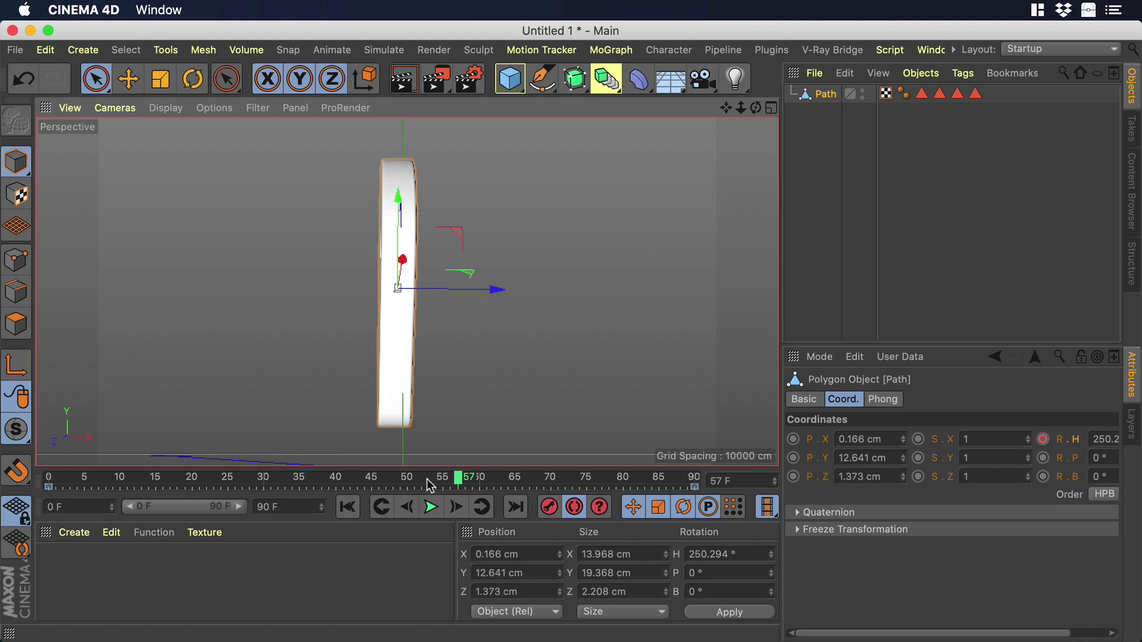
drag(458, 479, 49, 479)
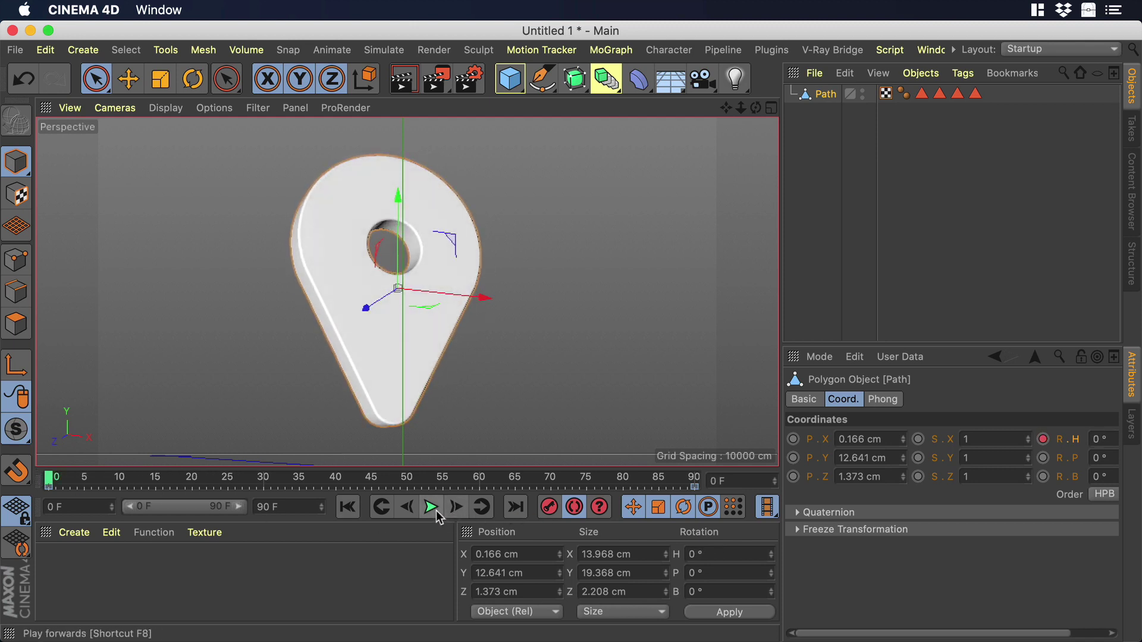
Step: Play back the spin animation, turn off Autokeying, and add a Camera object
click(437, 510)
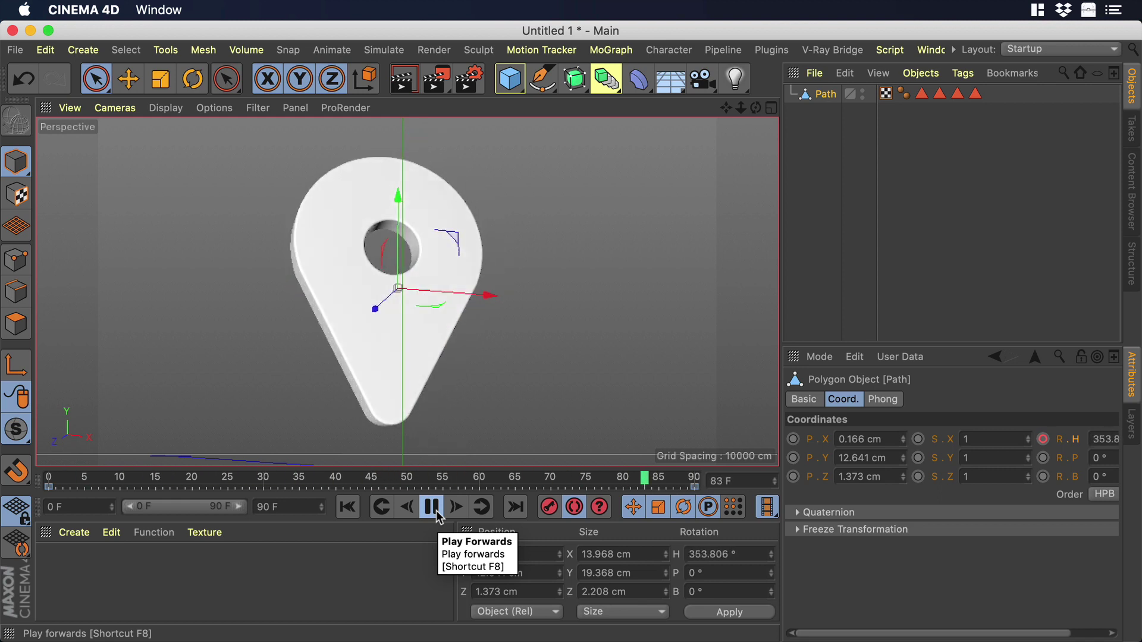
click(437, 510)
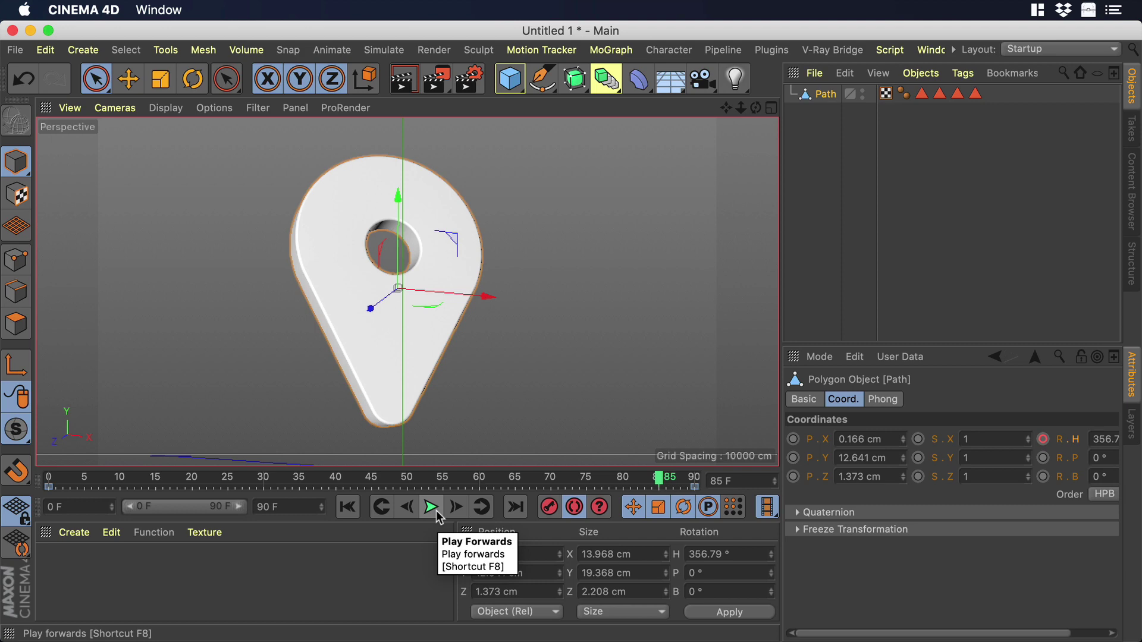
click(575, 509)
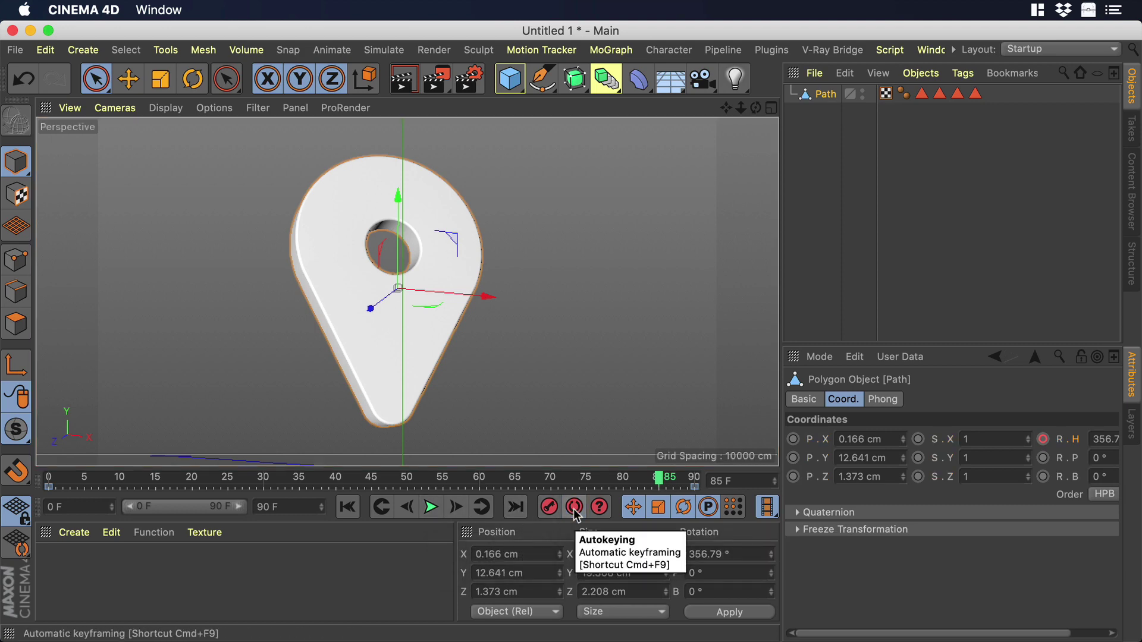
click(707, 81)
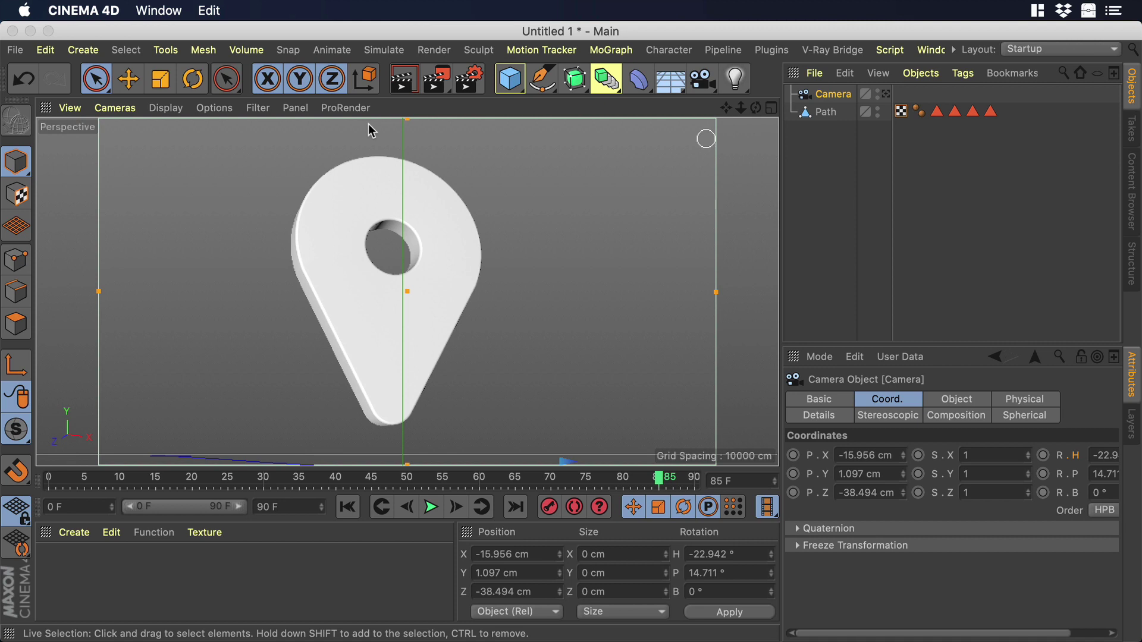
Step: Save the scene as location.c4d in the Downloads folder
click(15, 50)
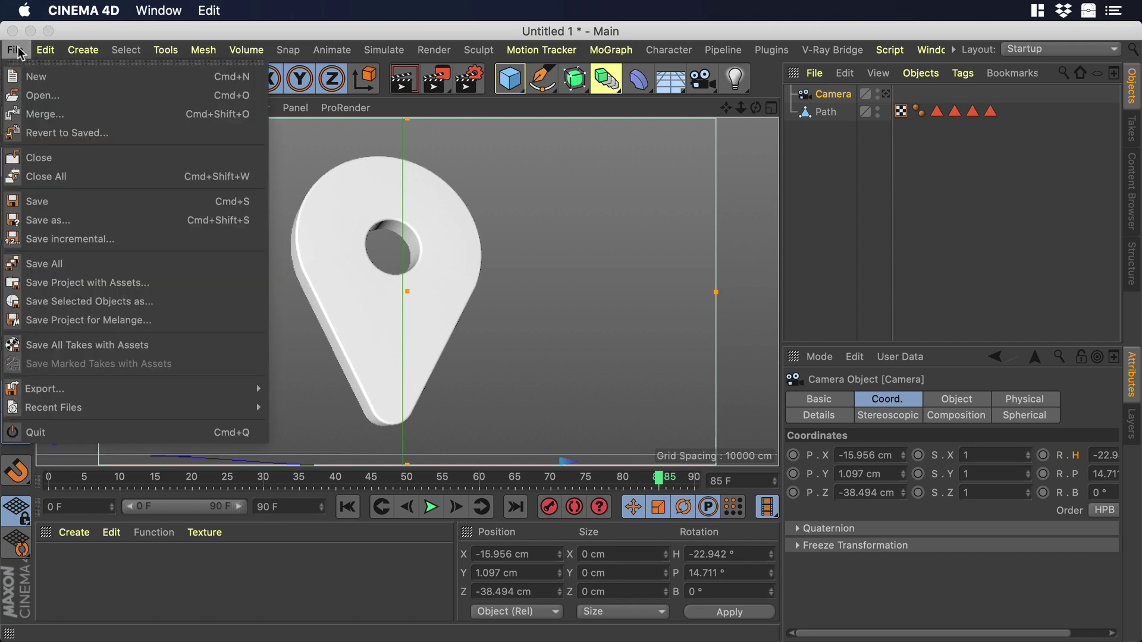
click(143, 220)
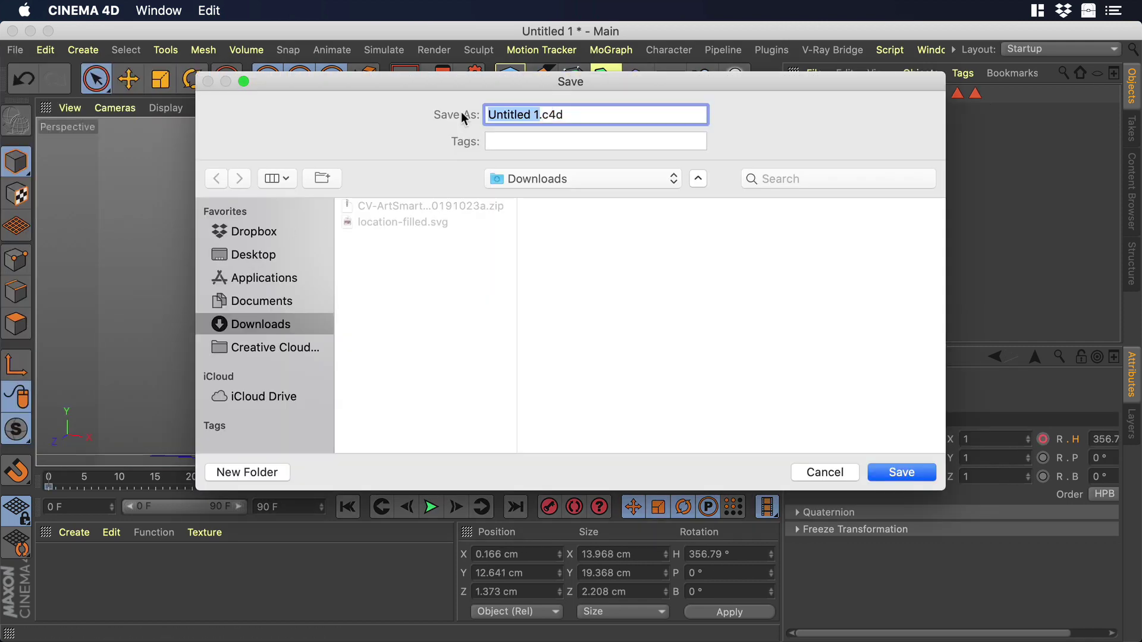
text(location)
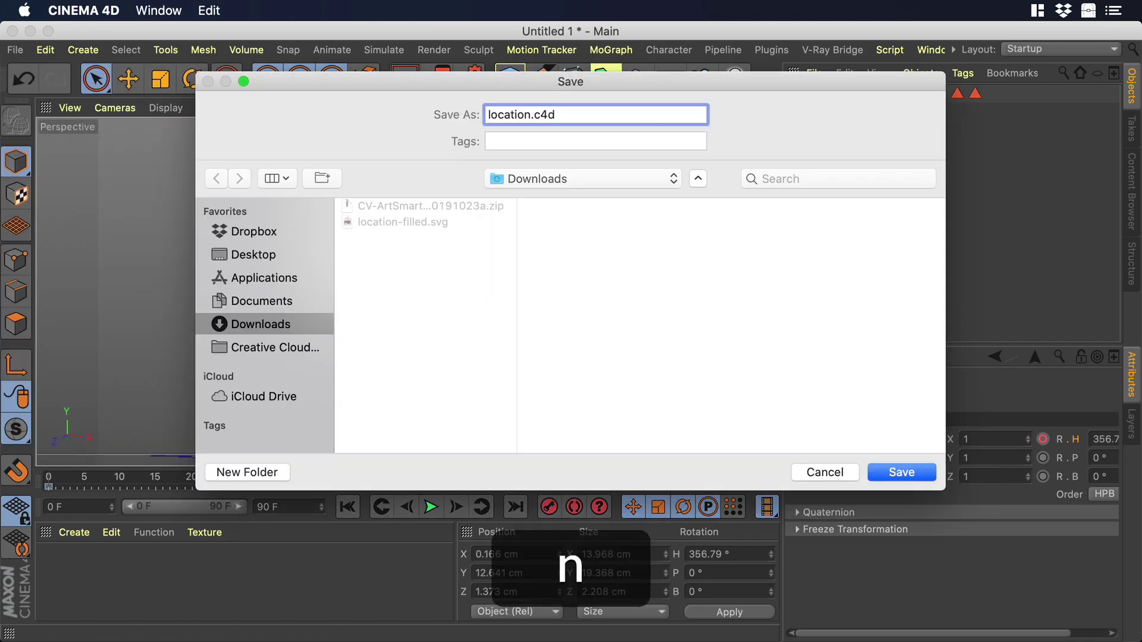
click(893, 471)
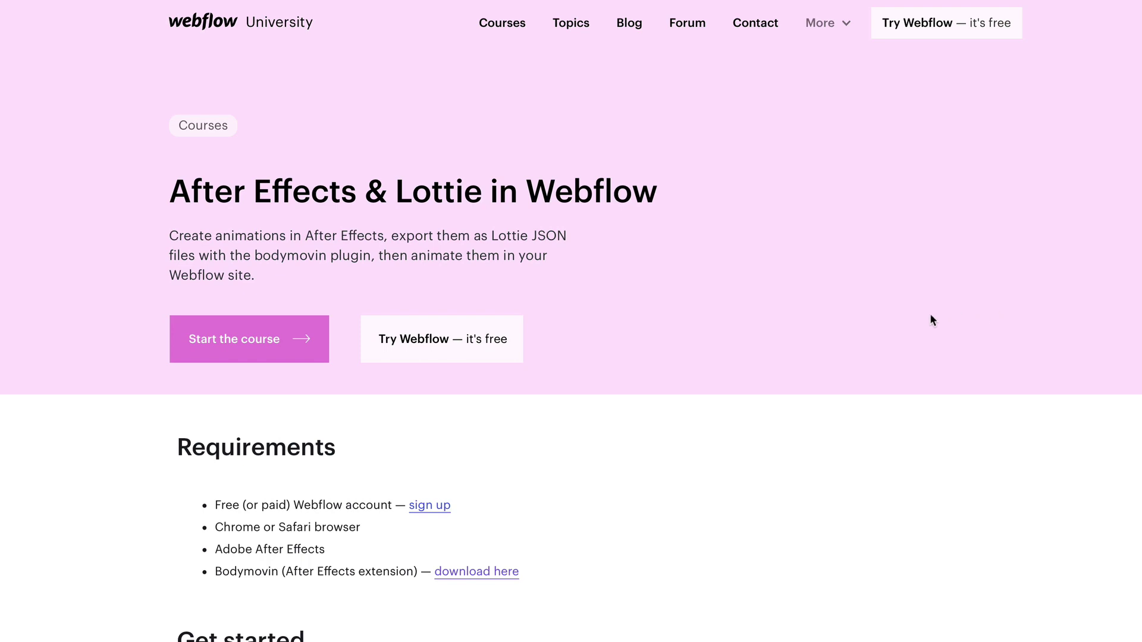
Step: Scroll the course page down to the Lottie inspiration cards, including 'Cinema 4D in Webflow'
scroll(923, 321, down, 7)
scroll(923, 321, down, 7)
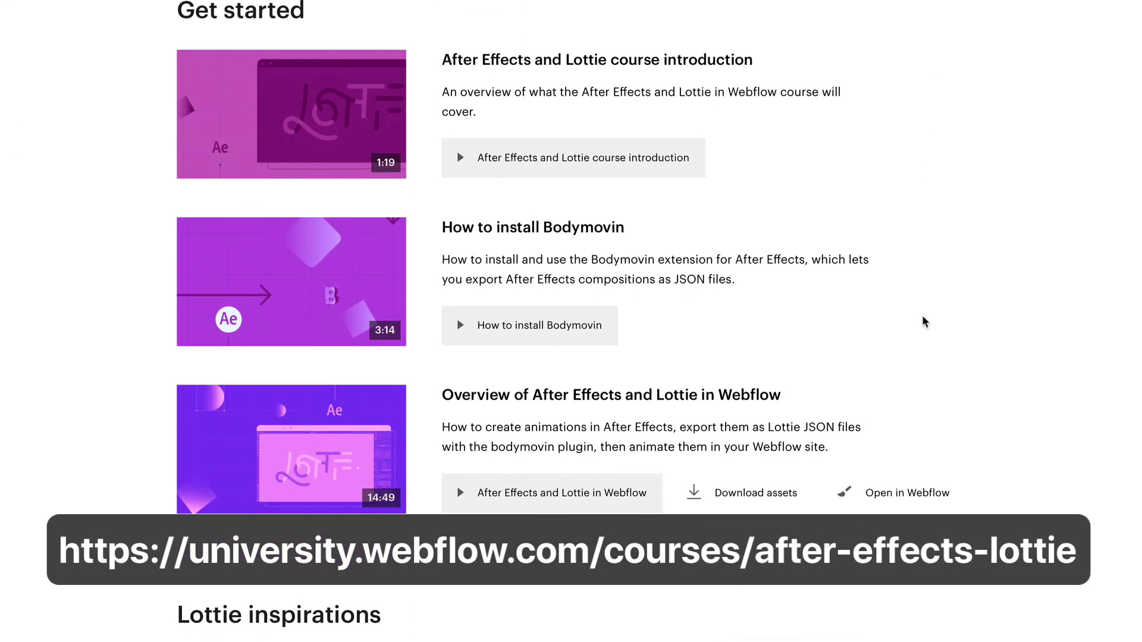
scroll(922, 315, down, 4)
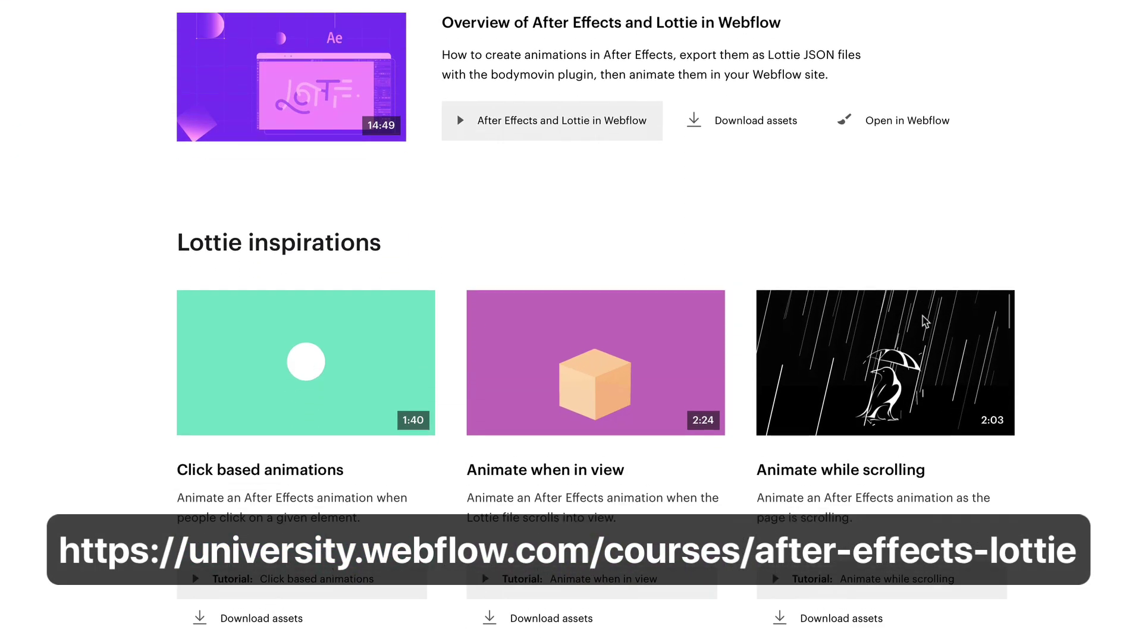
scroll(923, 320, down, 6)
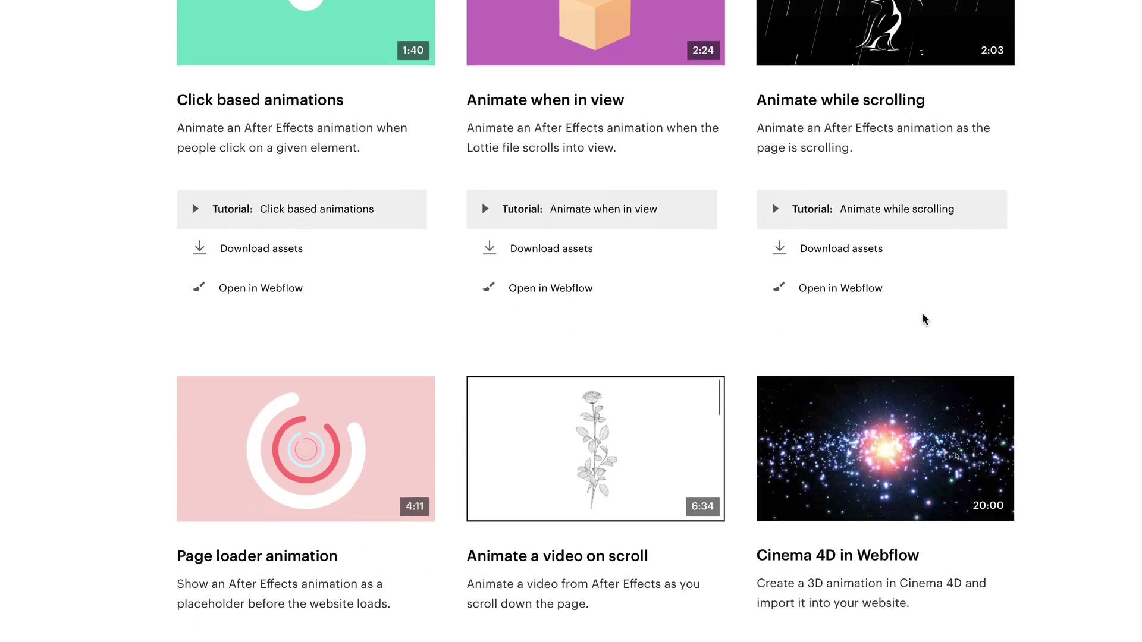
scroll(924, 319, down, 1)
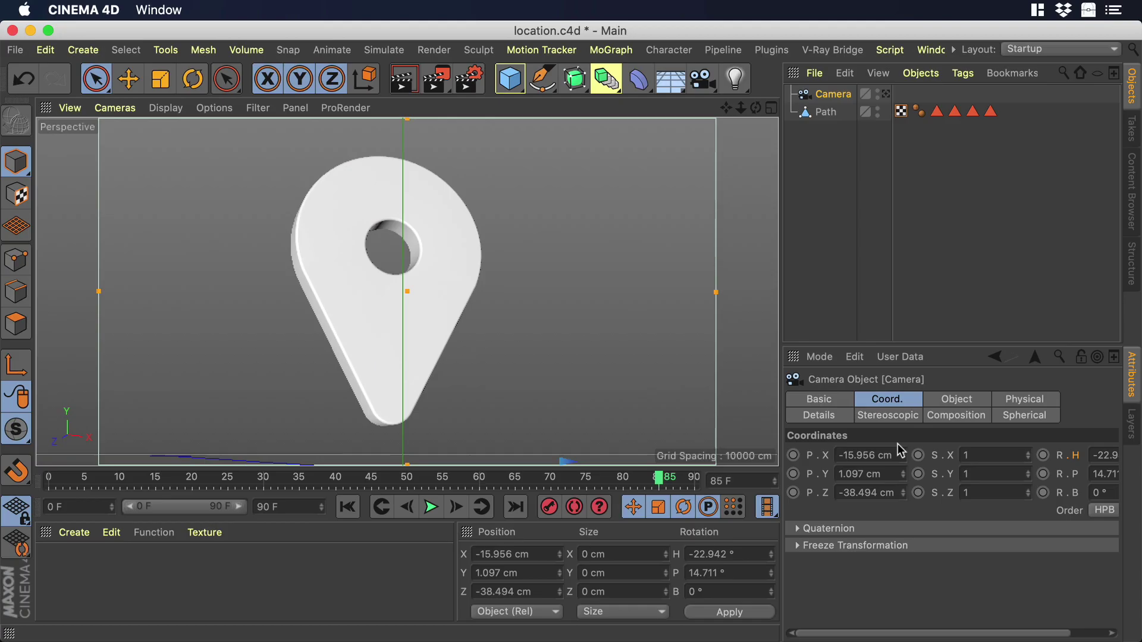